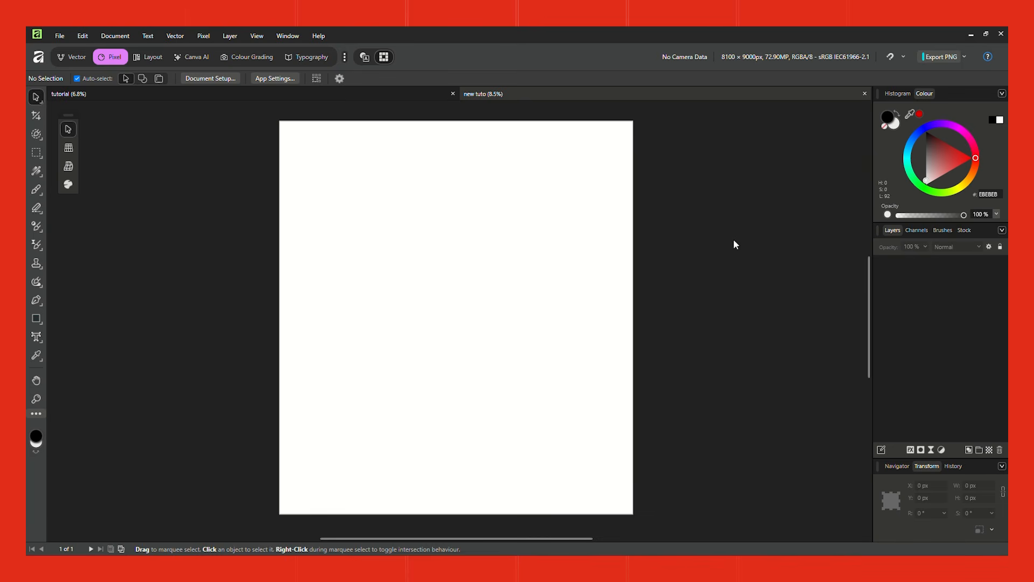
Draw a rectangle about 4207 × 9530 px that covers the right half of the canvas
left_click(77, 56)
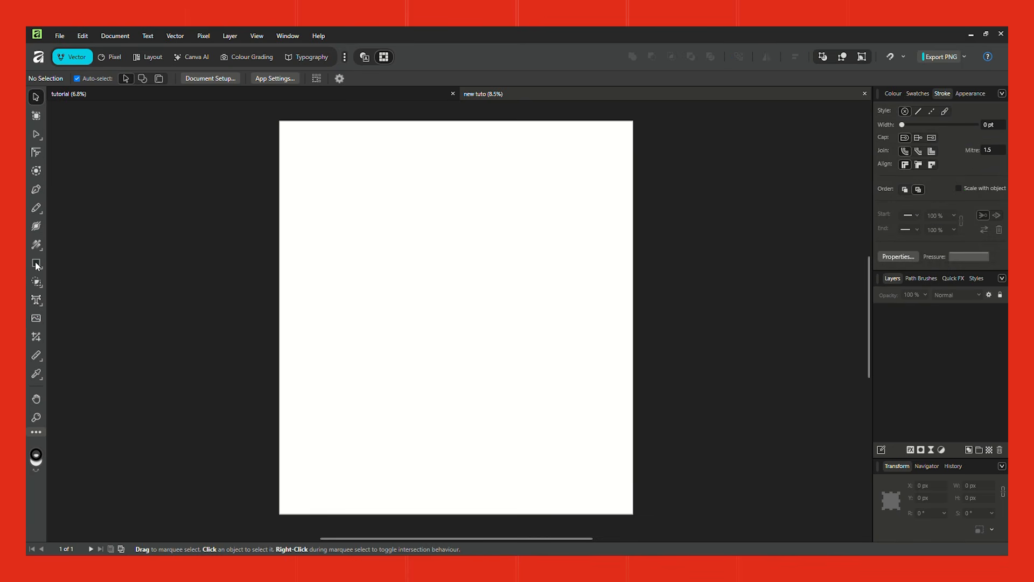
left_click(36, 264)
left_click(92, 261)
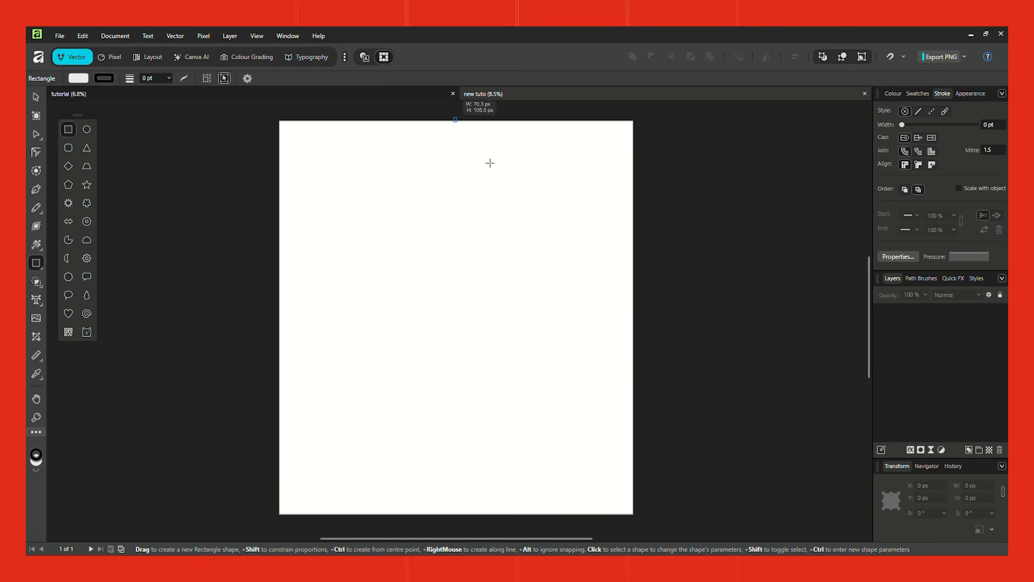
left_click_drag(455, 119, 638, 522)
key("v")
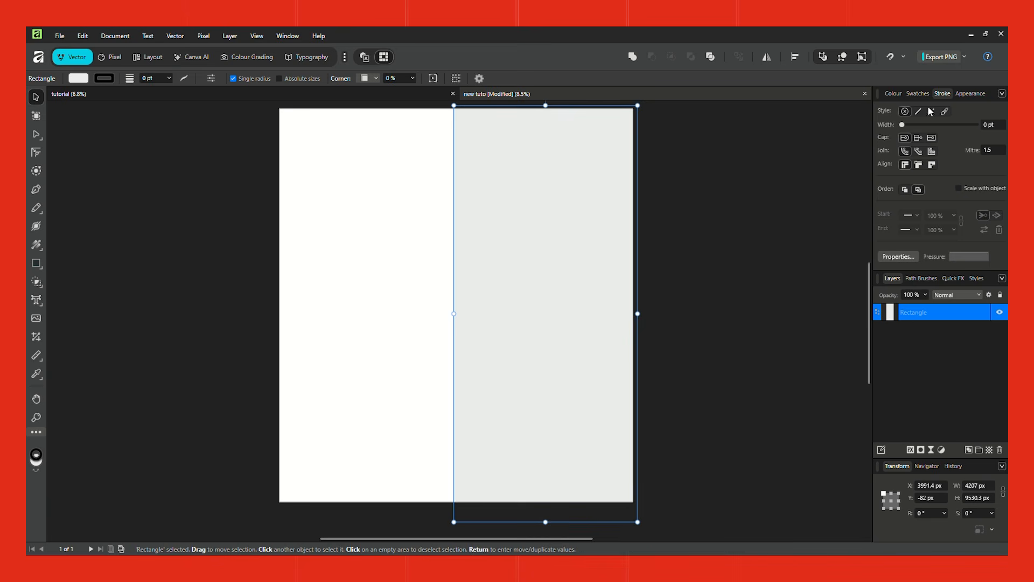
Fill the rectangle with red, colour D80000
left_click(893, 93)
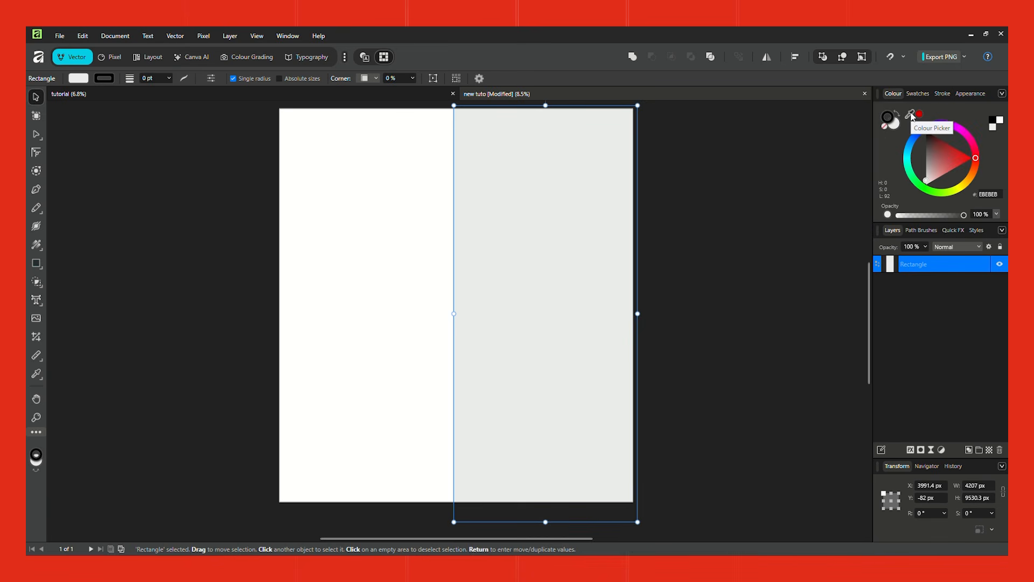
left_click(912, 116)
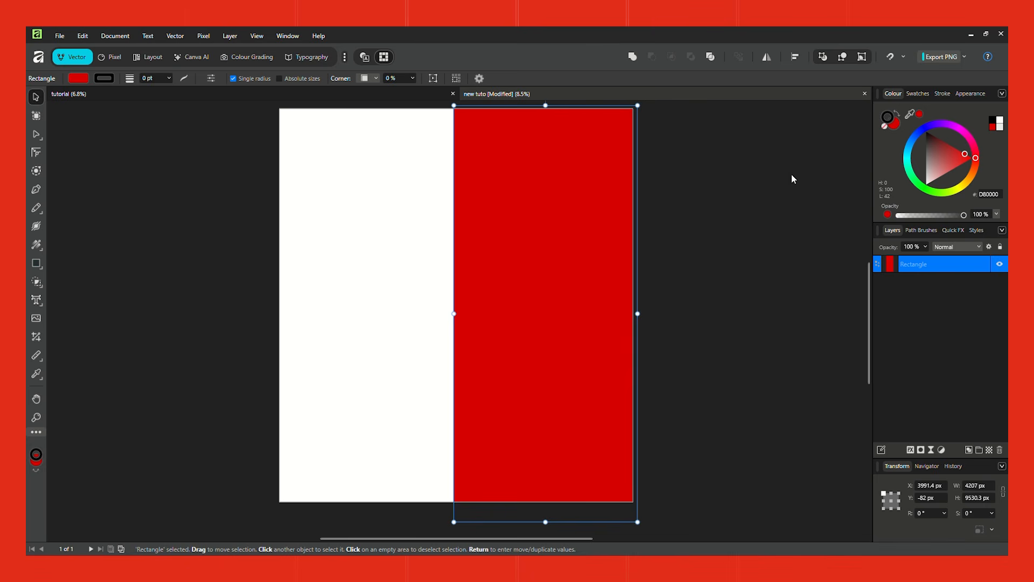
double_click(894, 127)
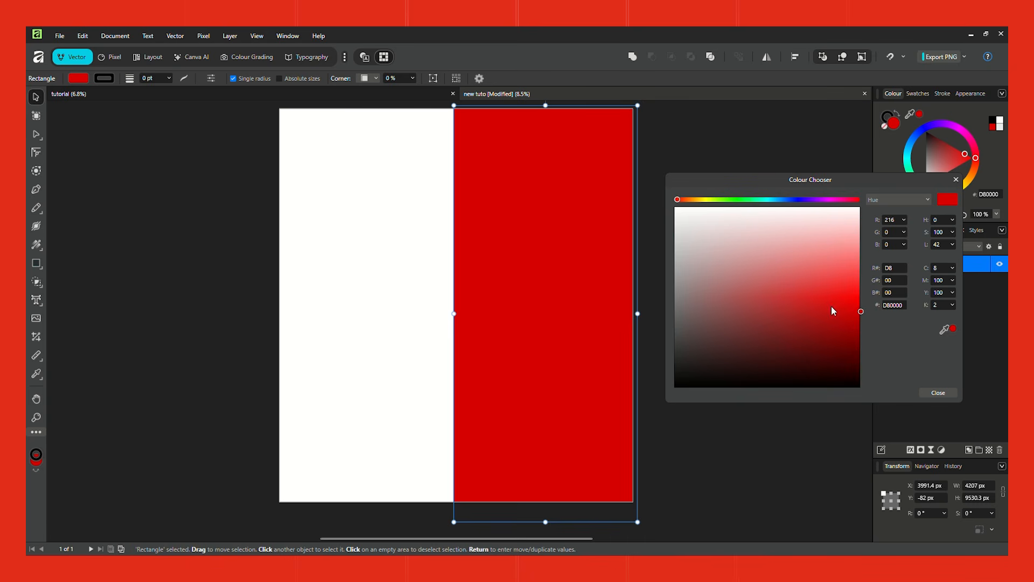
left_click(957, 178)
left_click(705, 240)
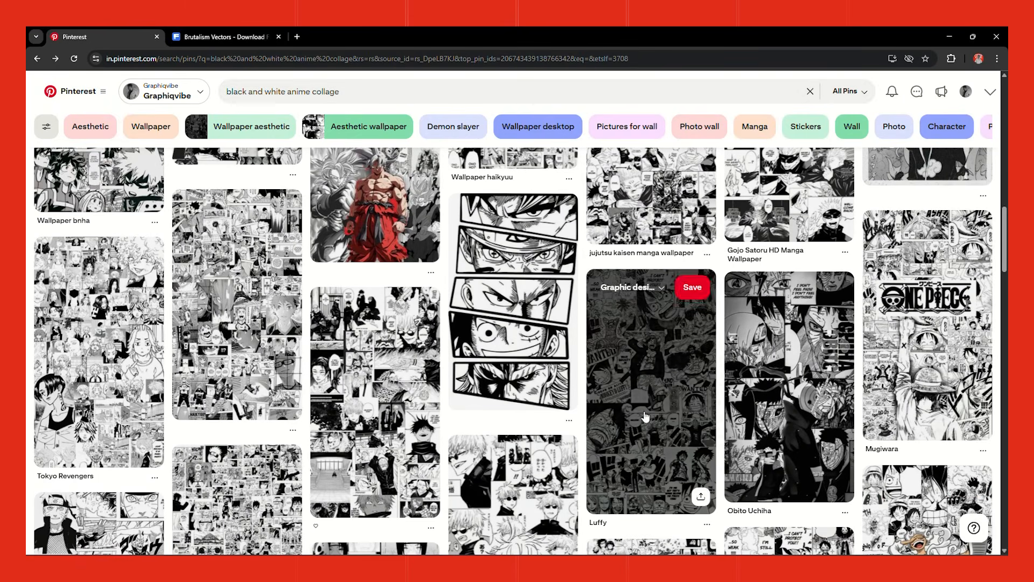
Browse the black and white anime collages on Pinterest, then place the anime character collage from the Downloads folder into the poster
scroll(604, 370, "down", 5)
scroll(603, 369, "down", 2)
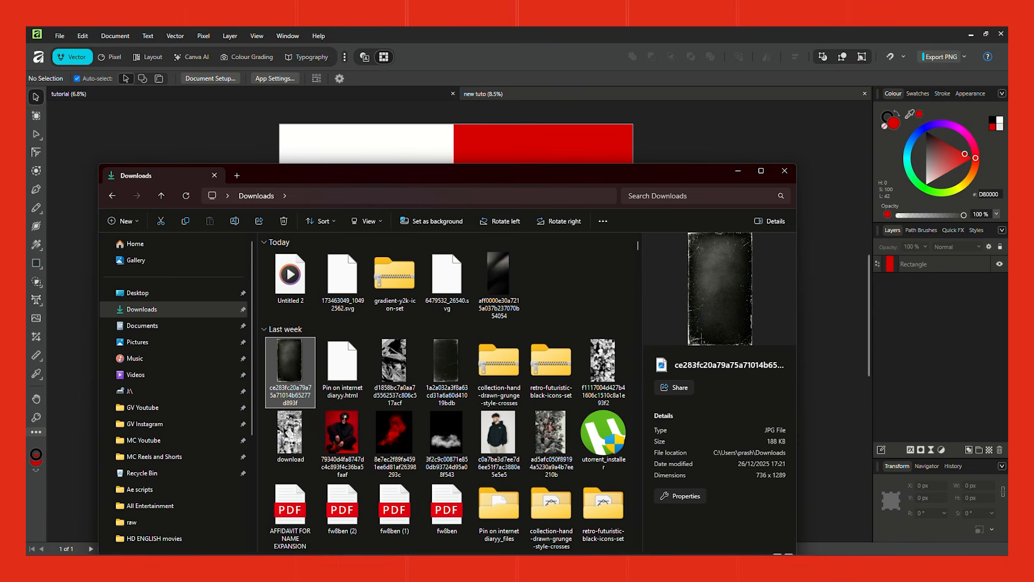
left_click_drag(550, 437, 695, 506)
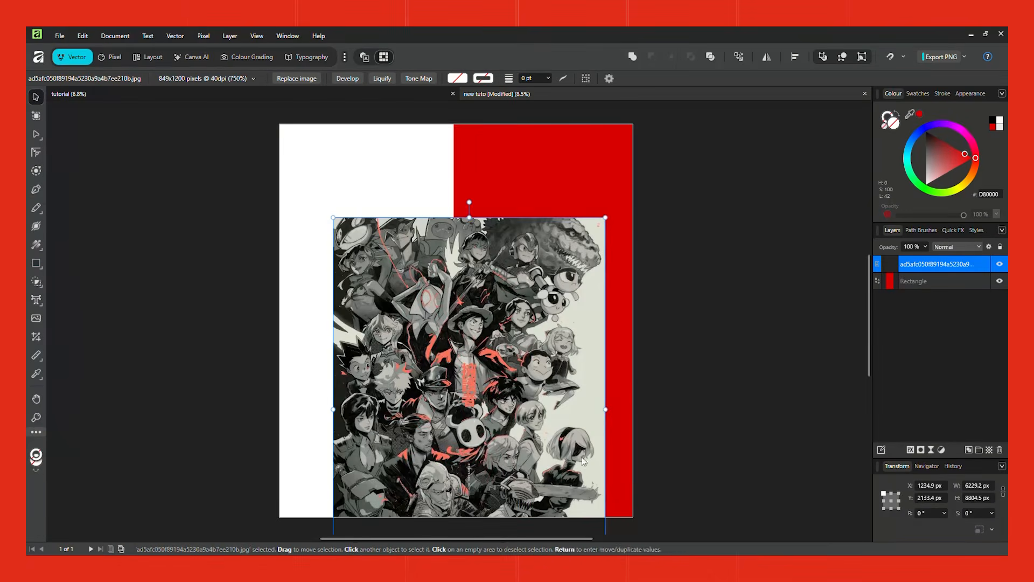
Enlarge the collage to about 6682 × 9445 px over the poster's left half and put it behind the red rectangle
left_click_drag(560, 345, 427, 260)
left_click_drag(471, 133, 491, 105)
left_click_drag(460, 174, 441, 174)
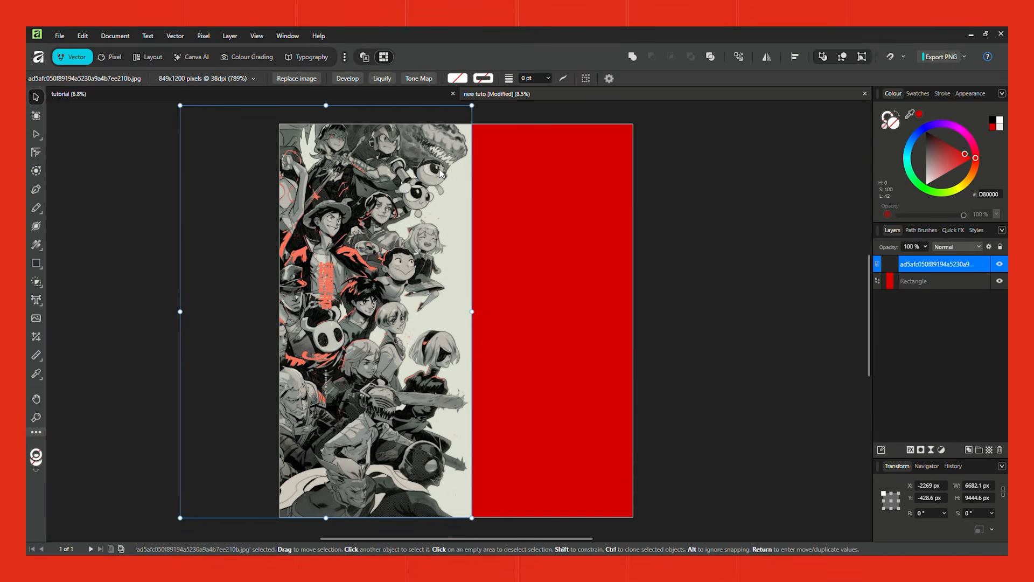
key("ctrl+bracketleft")
left_click(713, 261)
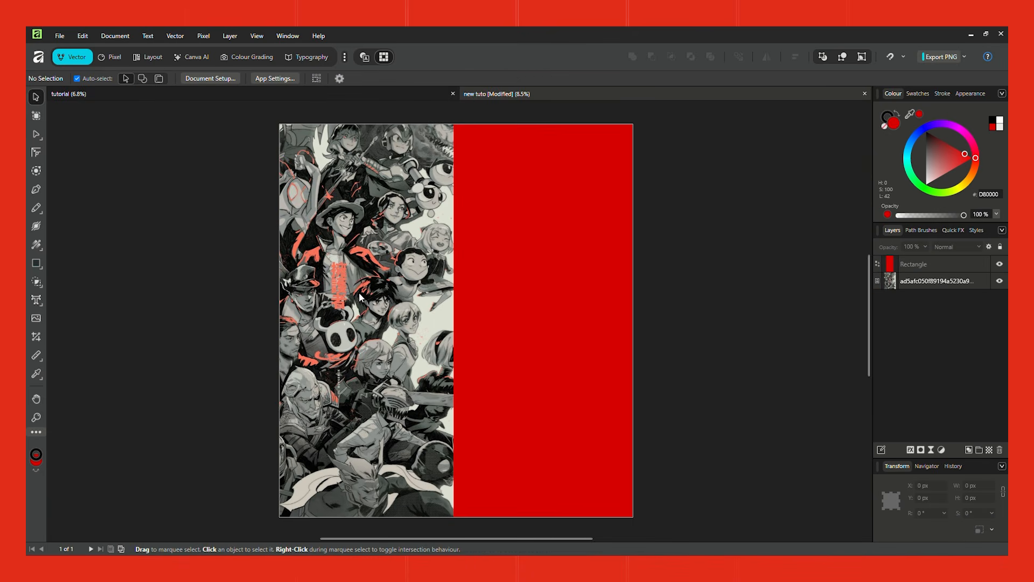
Add a Threshold adjustment above the collage image and lower its threshold below 50 %
left_click(368, 304)
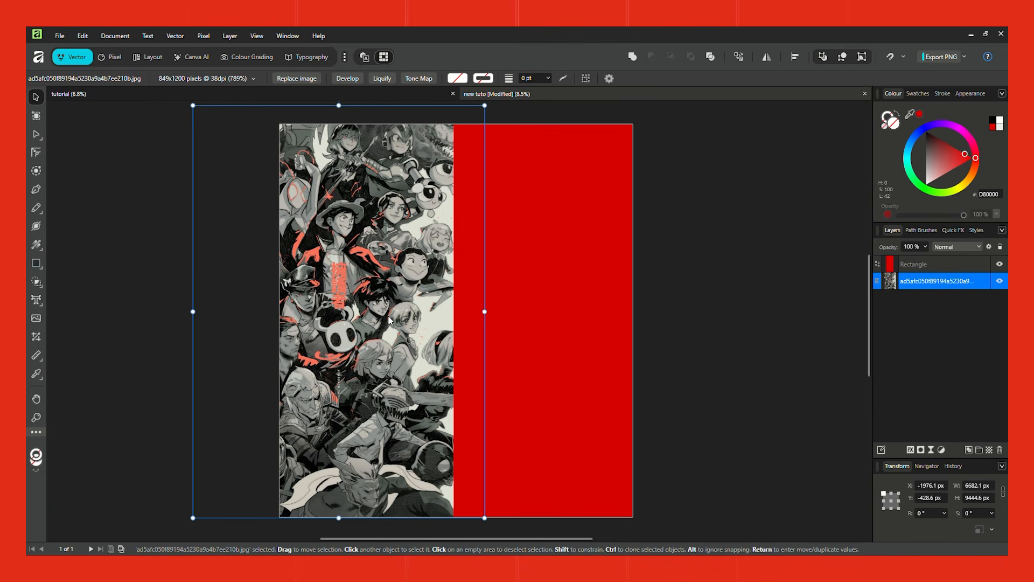
left_click(942, 450)
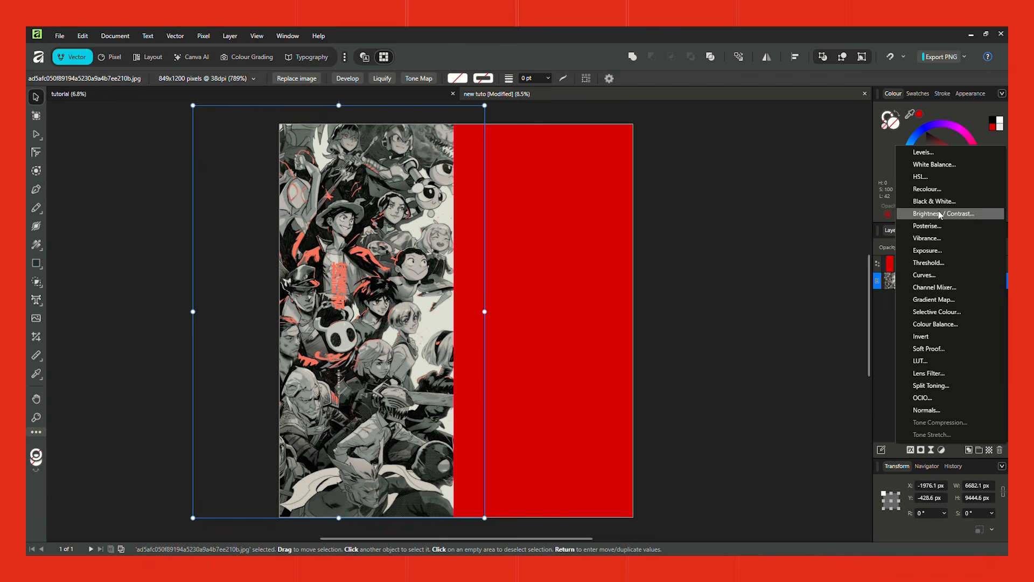
left_click(935, 264)
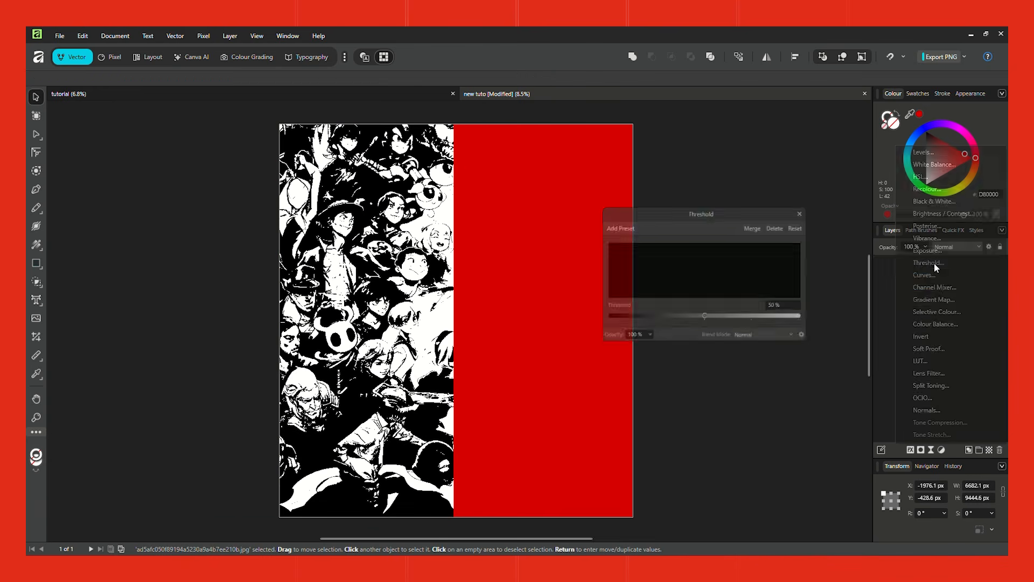
left_click_drag(705, 319, 683, 311)
left_click(808, 210)
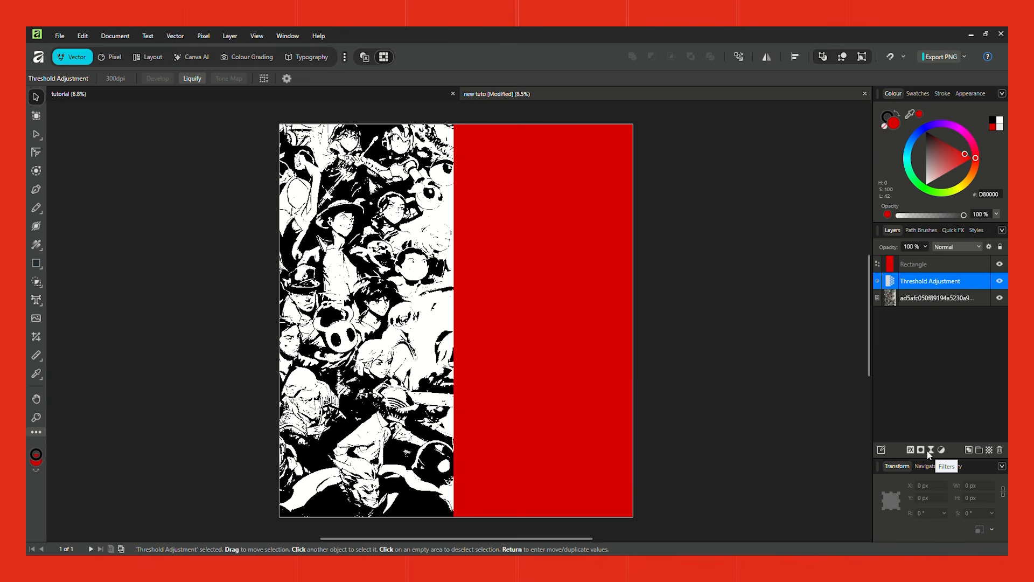
Add a monochromatic Gaussian Add Noise live filter at 54 % intensity above the collage's Threshold adjustment
left_click(931, 451)
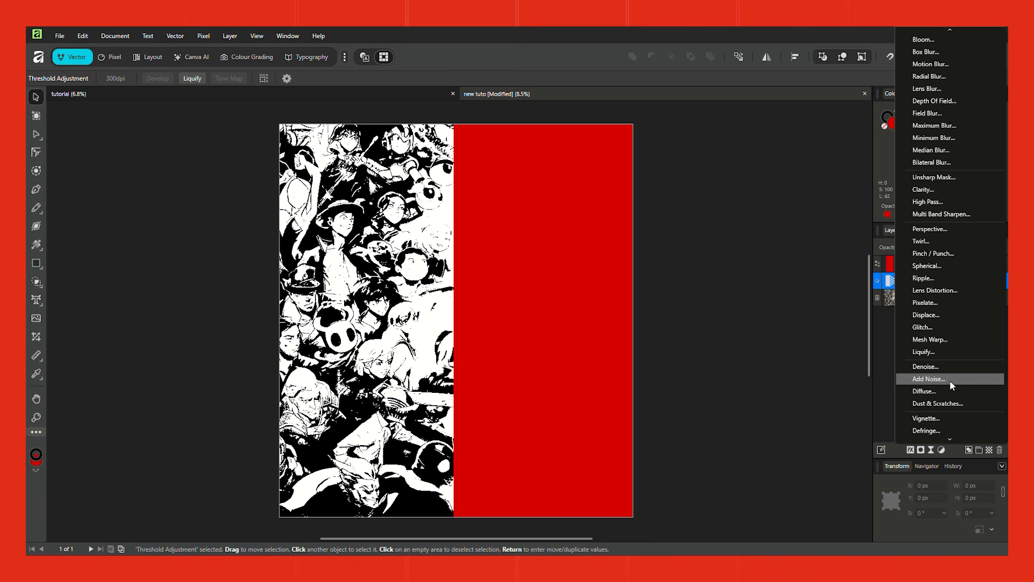
left_click(929, 379)
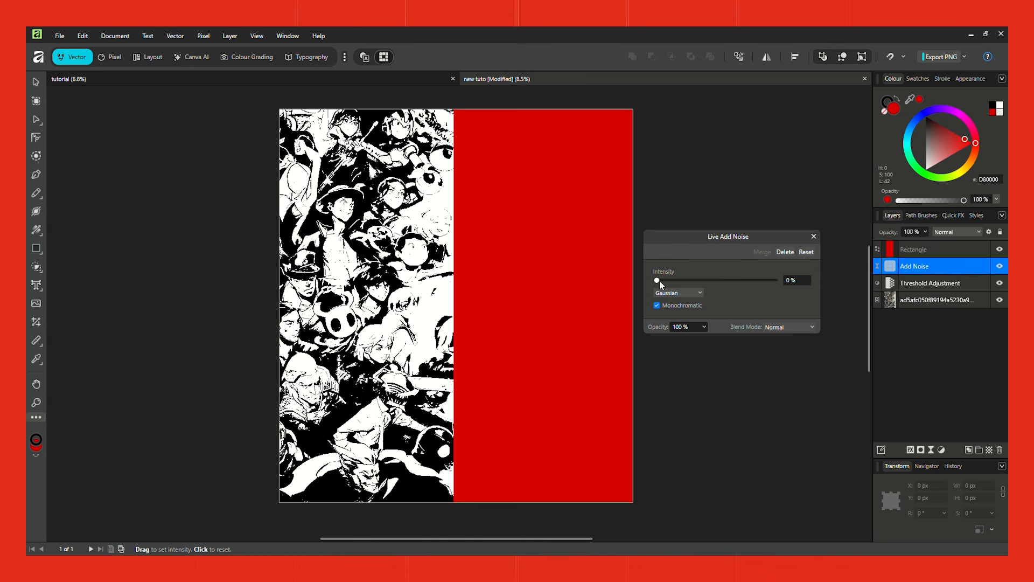
left_click_drag(658, 281, 695, 281)
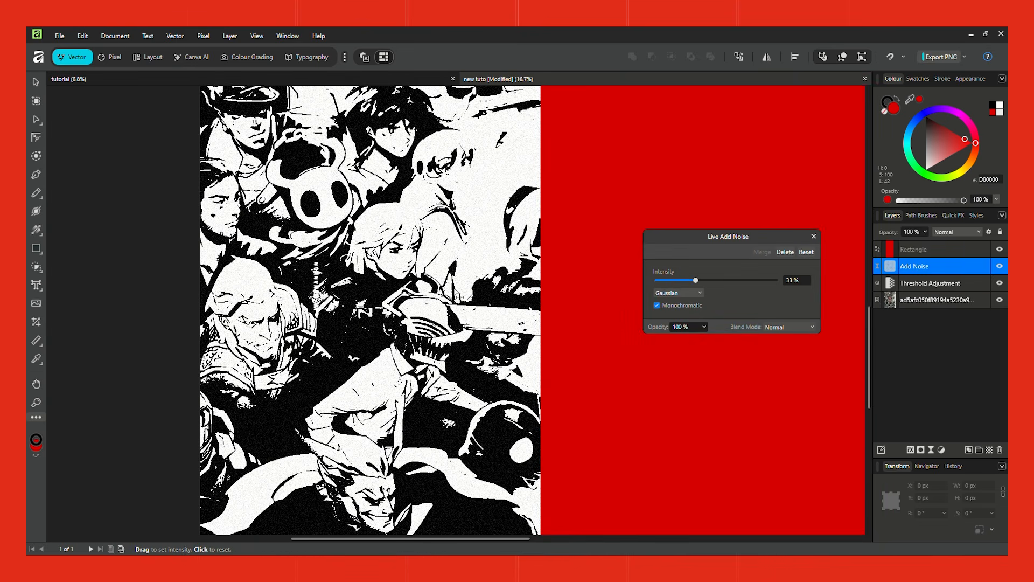
left_click_drag(695, 280, 721, 280)
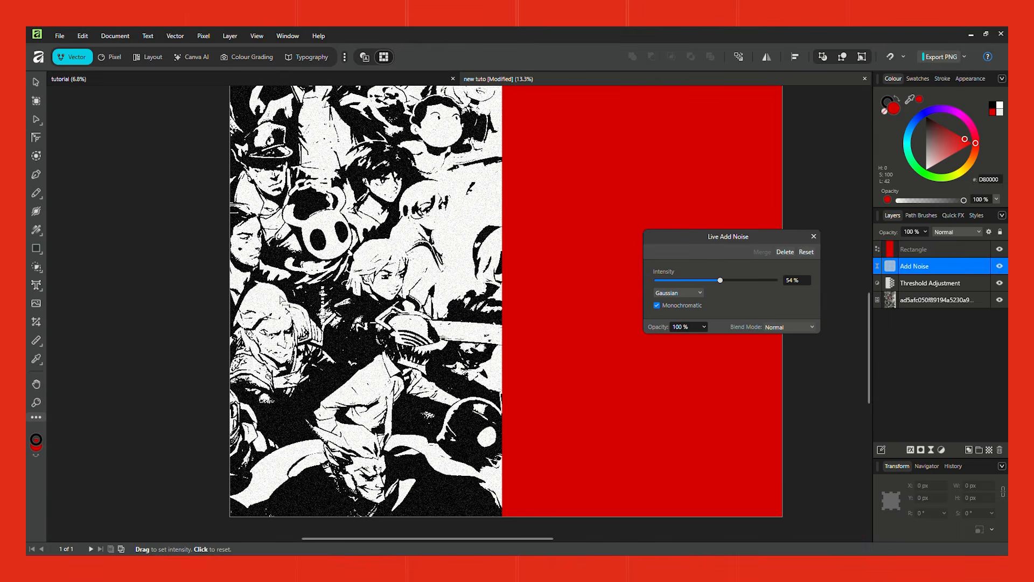
left_click(814, 237)
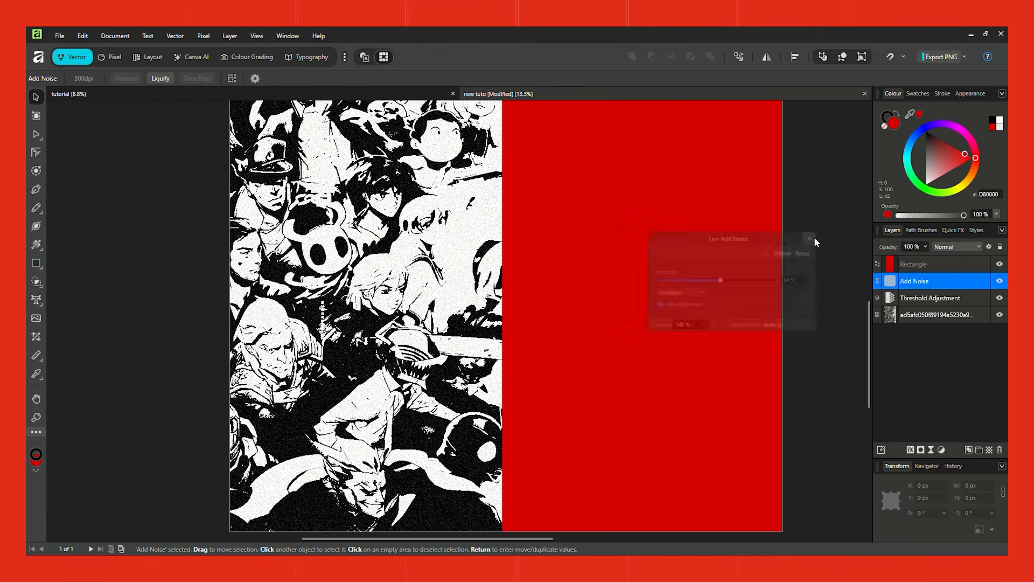
left_click(817, 316)
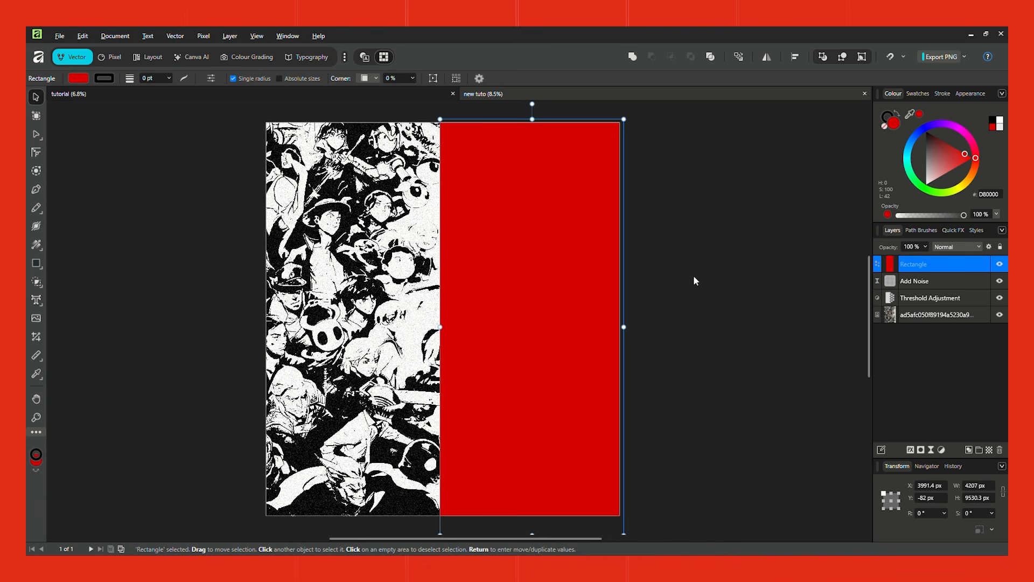
Apply a monochromatic Gaussian Add Noise live filter to the red rectangle and raise its intensity for visible grain
left_click(931, 452)
left_click(928, 379)
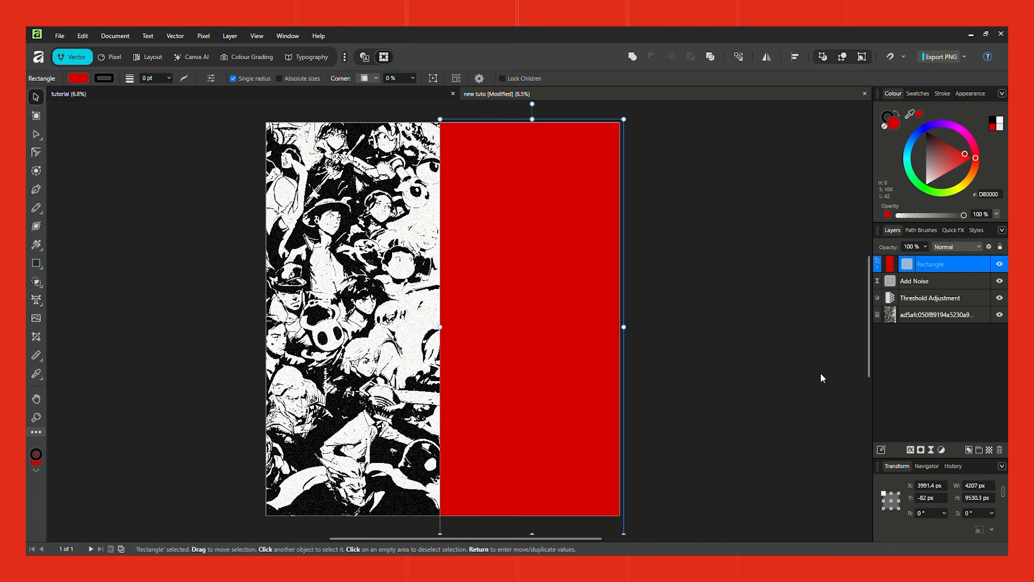
left_click(933, 451)
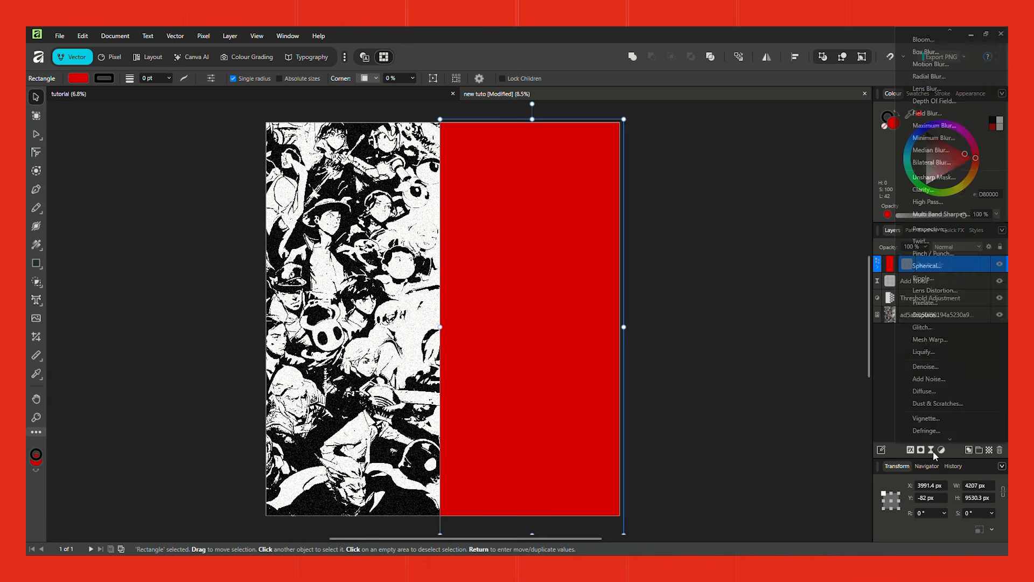
left_click(940, 378)
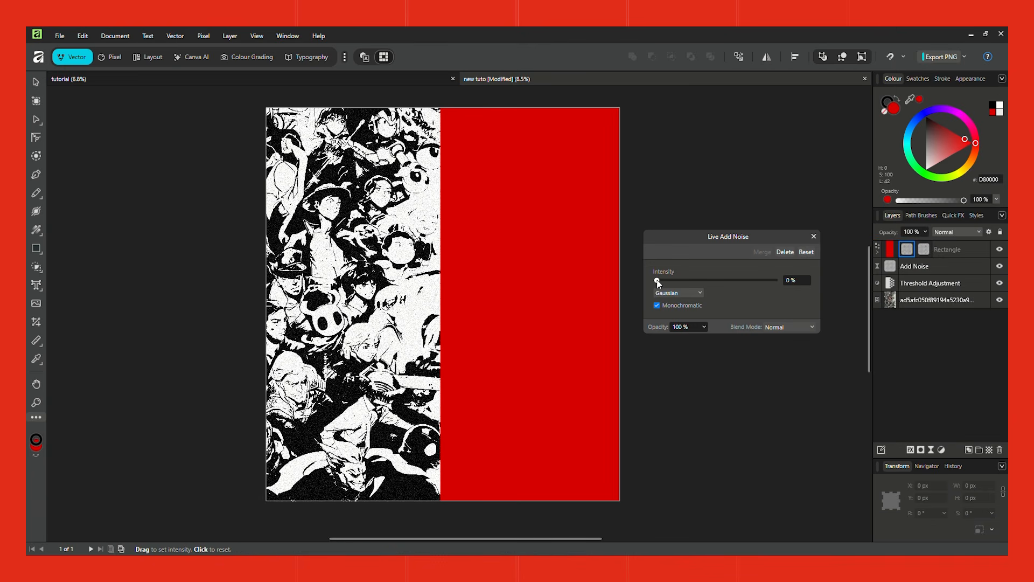
left_click_drag(658, 283, 695, 276)
left_click(814, 236)
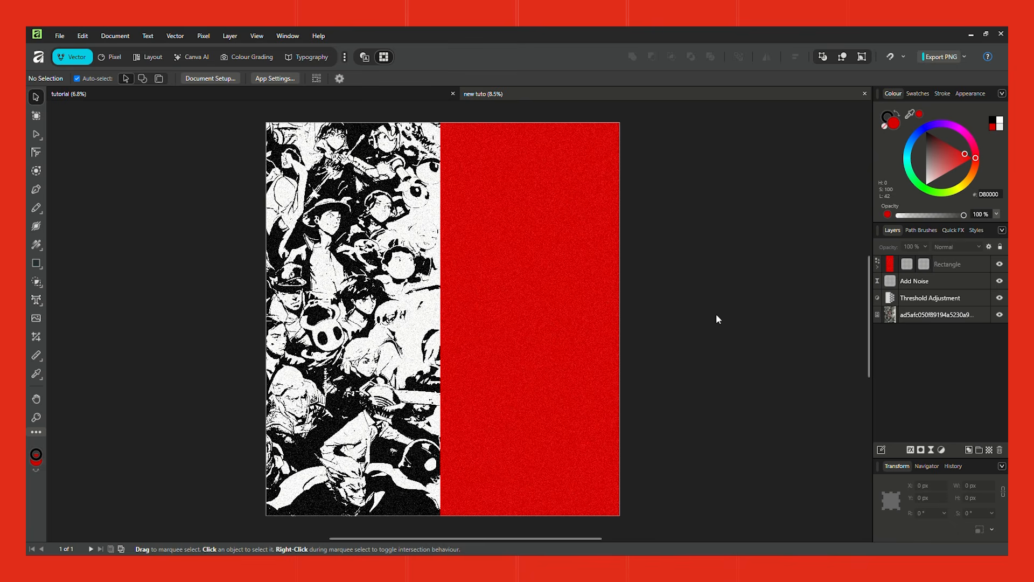
Add the art text FAKE on the red half and enlarge it to about 601 pt
left_click(36, 300)
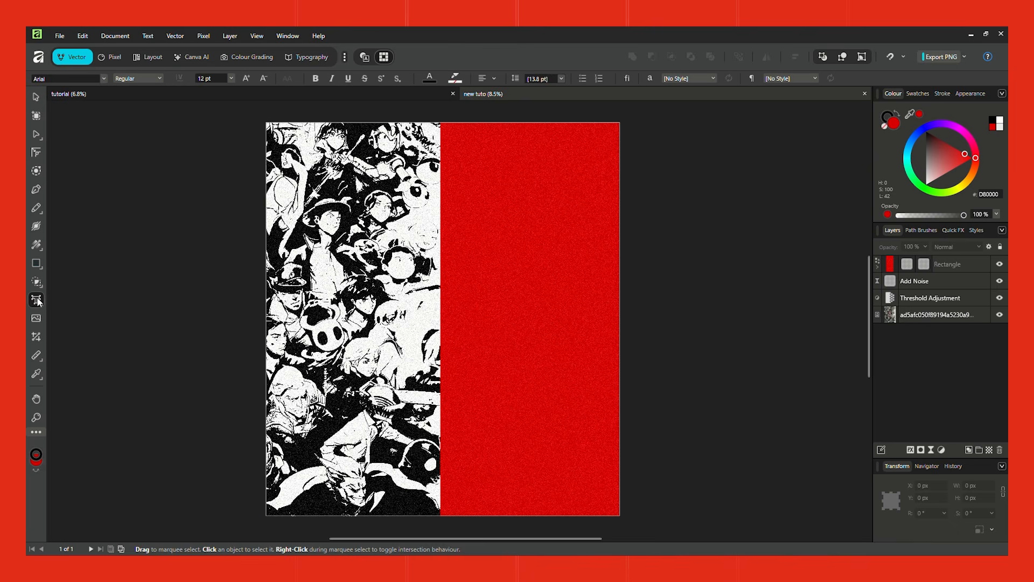
left_click(503, 299)
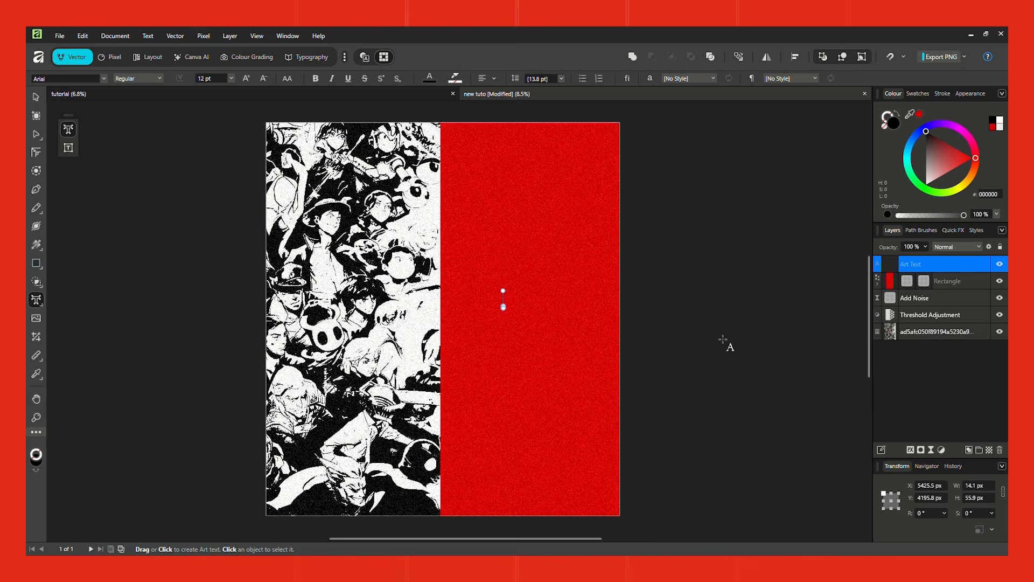
type("FA")
left_click(36, 97)
left_click_drag(509, 309, 768, 493)
Rotate the FAKE text 90° and enlarge it to about 804 pt so it runs up the red half
left_click_drag(708, 332, 640, 319)
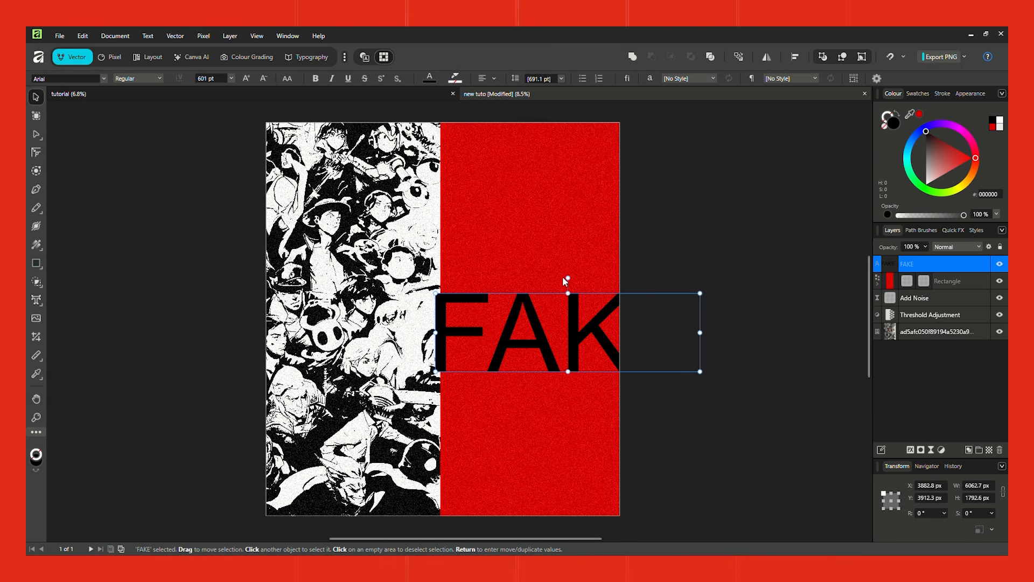
left_click_drag(568, 277, 473, 324)
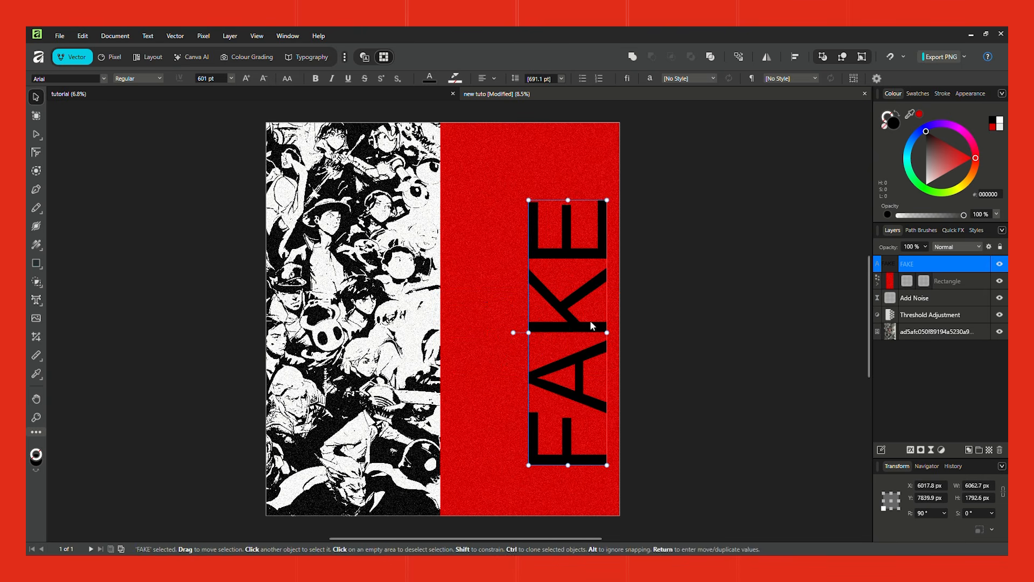
left_click_drag(564, 190, 599, 139)
Change the FAKE text's font to Fat Chubby Sans DEMO and shift the text slightly upward
left_click(104, 78)
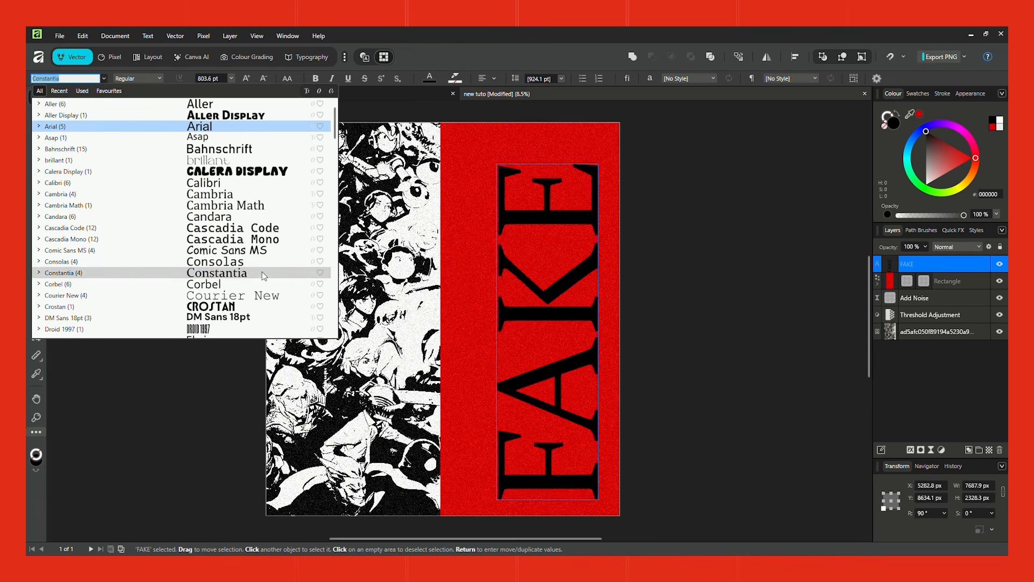
scroll(266, 272, "down", 5)
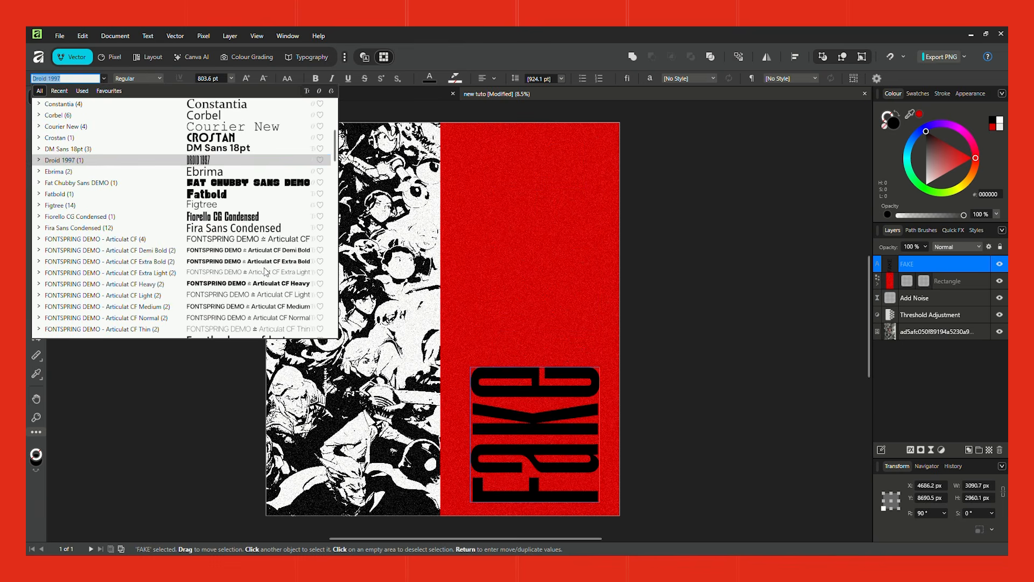
left_click(240, 186)
left_click(654, 236)
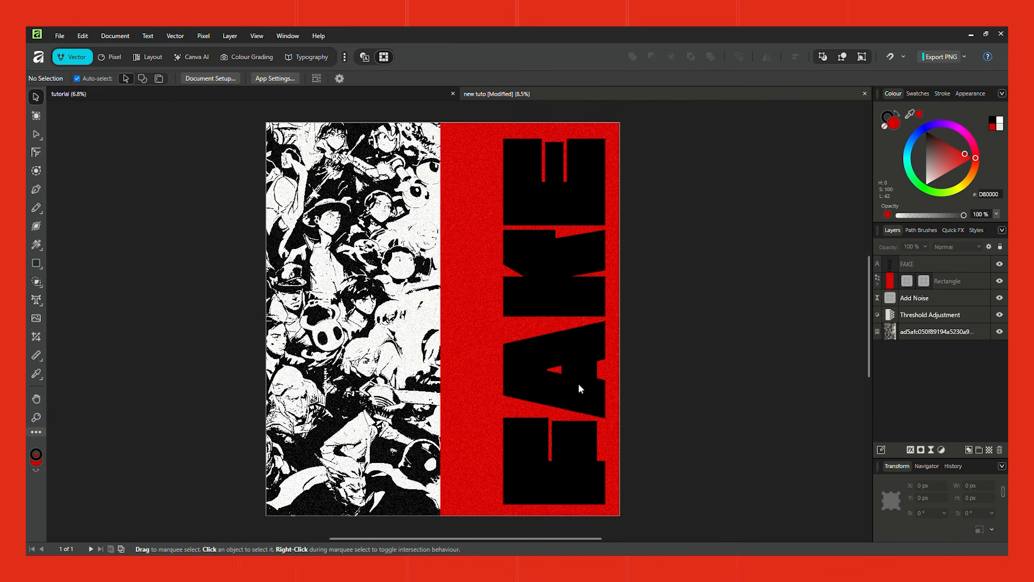
left_click(579, 384)
key("Escape")
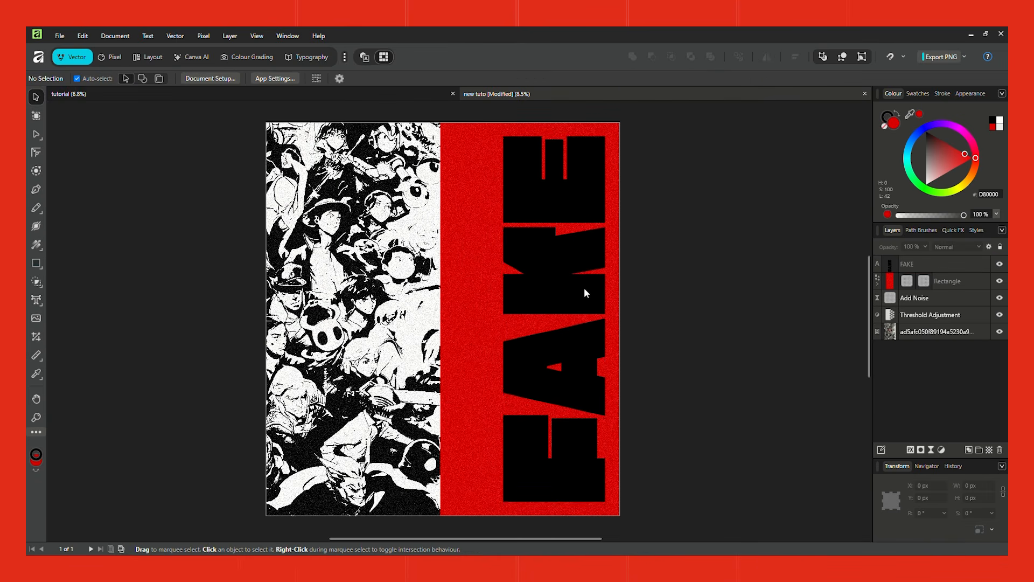
Apply a monochromatic Gaussian Add Noise live filter to the FAKE text and raise its intensity for visible grain
left_click_drag(585, 289, 585, 289)
left_click(931, 450)
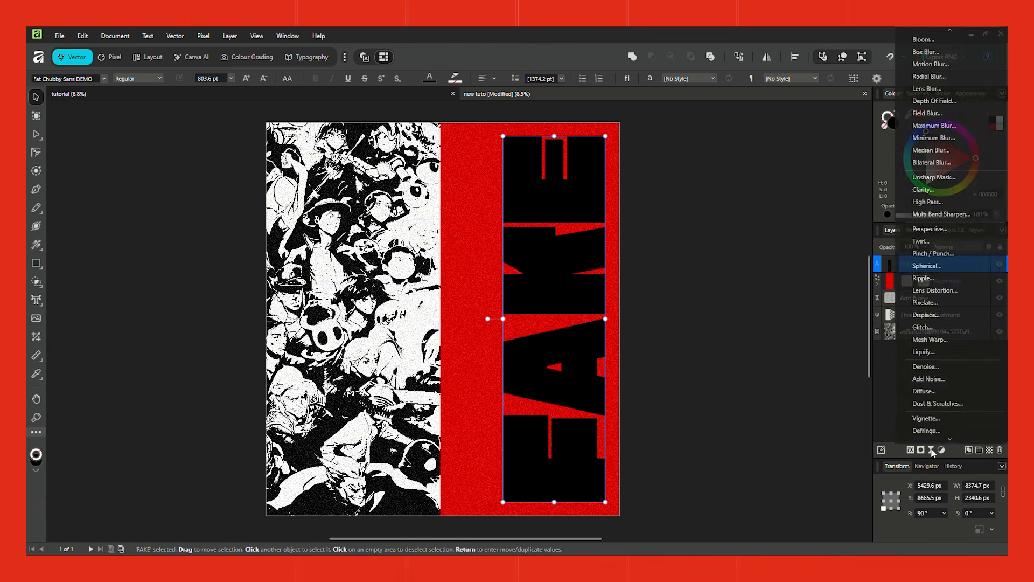
left_click(929, 379)
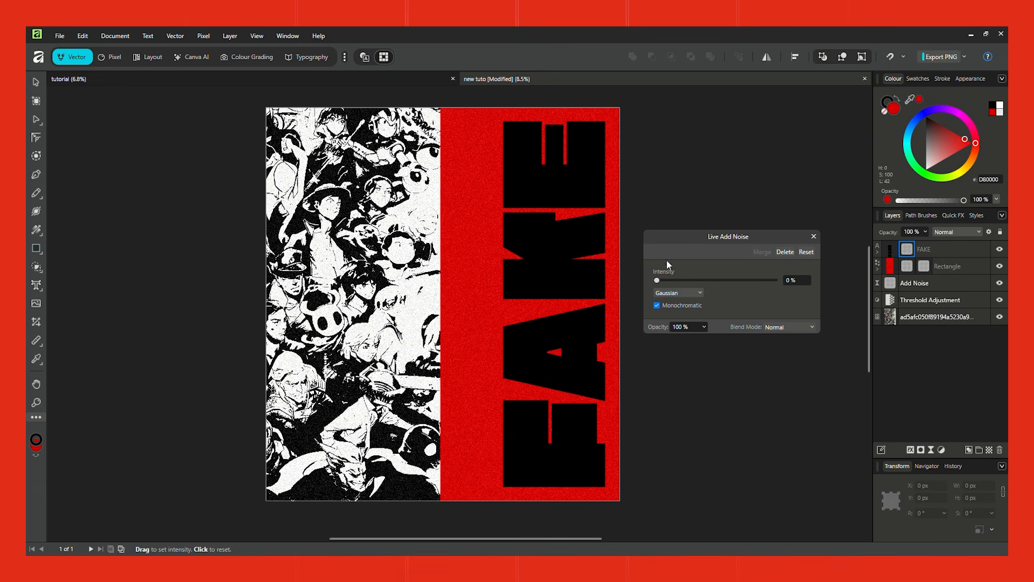
left_click_drag(655, 281, 700, 284)
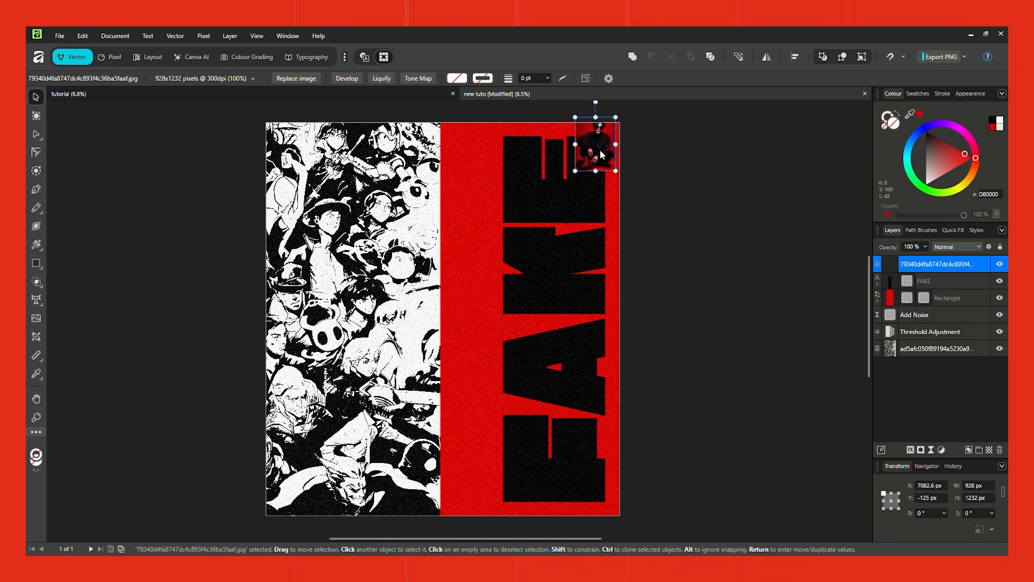
Enlarge the placed portrait photo to about 5674 × 7532 px and centre it over the poster
mouse_move(600, 150)
left_mouse_down()
mouse_move(429, 382)
mouse_move(595, 155)
left_mouse_up()
left_click_drag(519, 264, 487, 283)
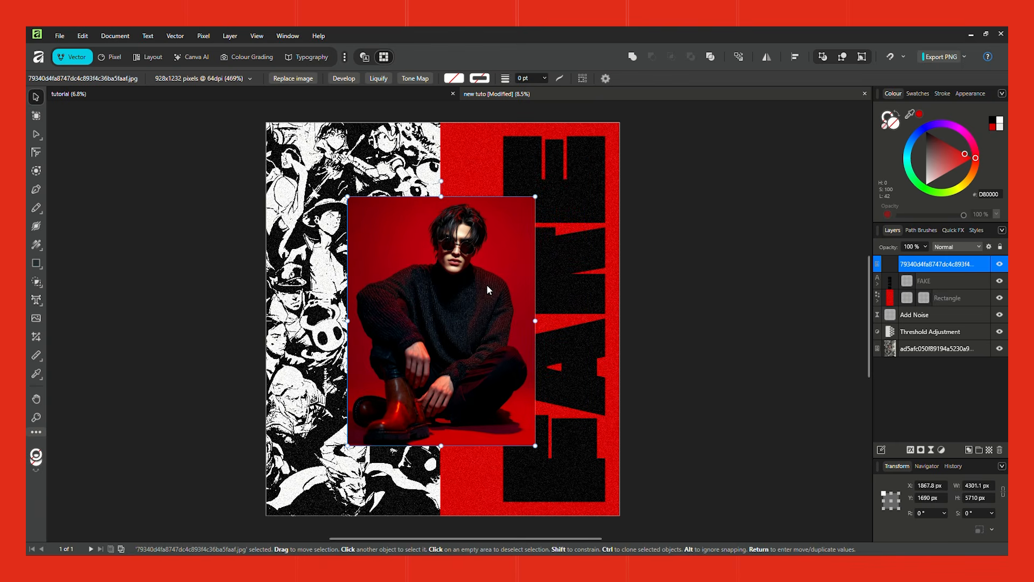
left_click_drag(539, 198, 595, 143)
left_click_drag(540, 260, 524, 283)
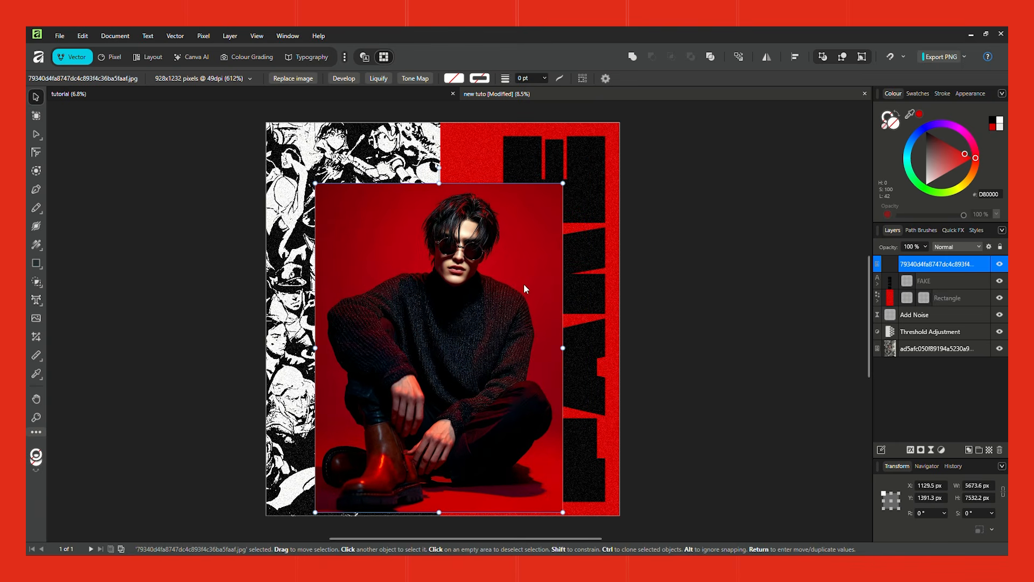
left_click(678, 298)
left_click(481, 357)
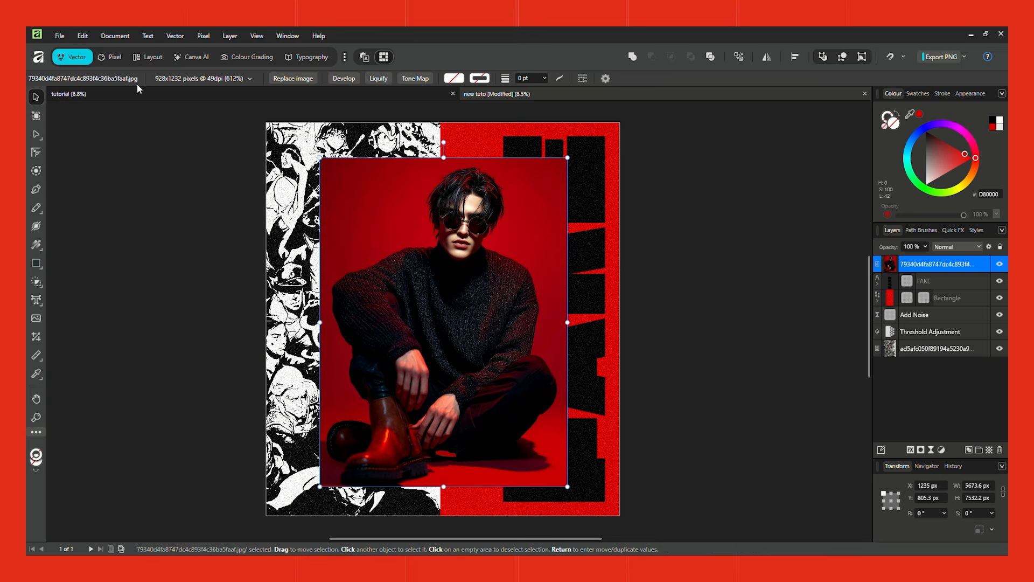
Select the seated man with the Object Selection Tool and add his missing rear boot with the Selection Brush Tool
left_click(111, 57)
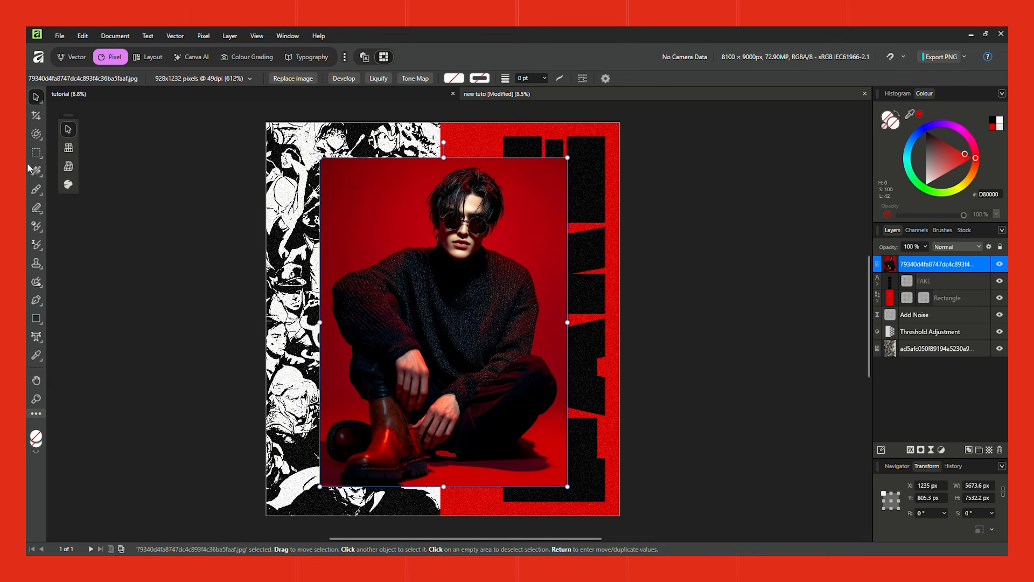
left_click(36, 135)
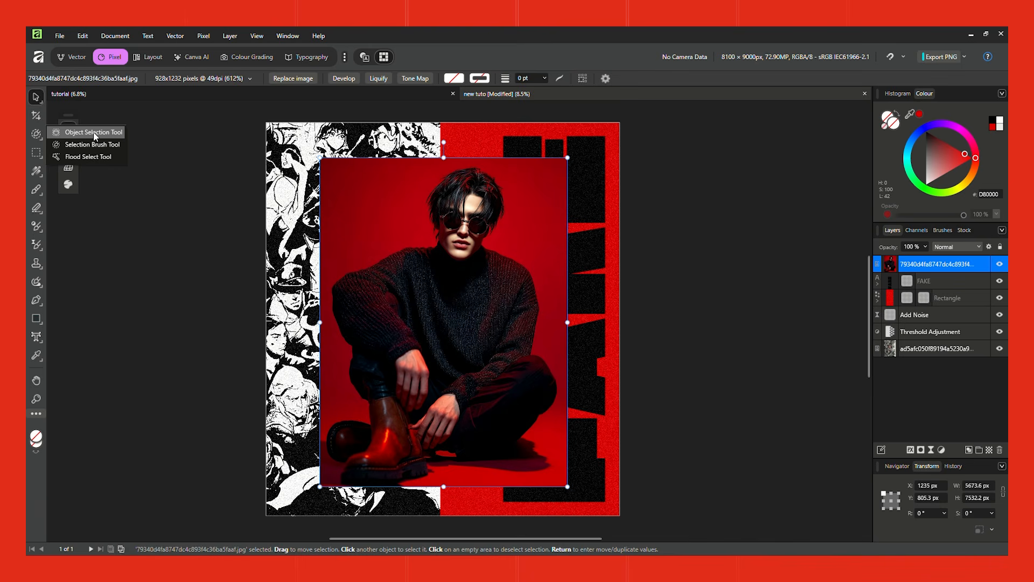
left_click(93, 132)
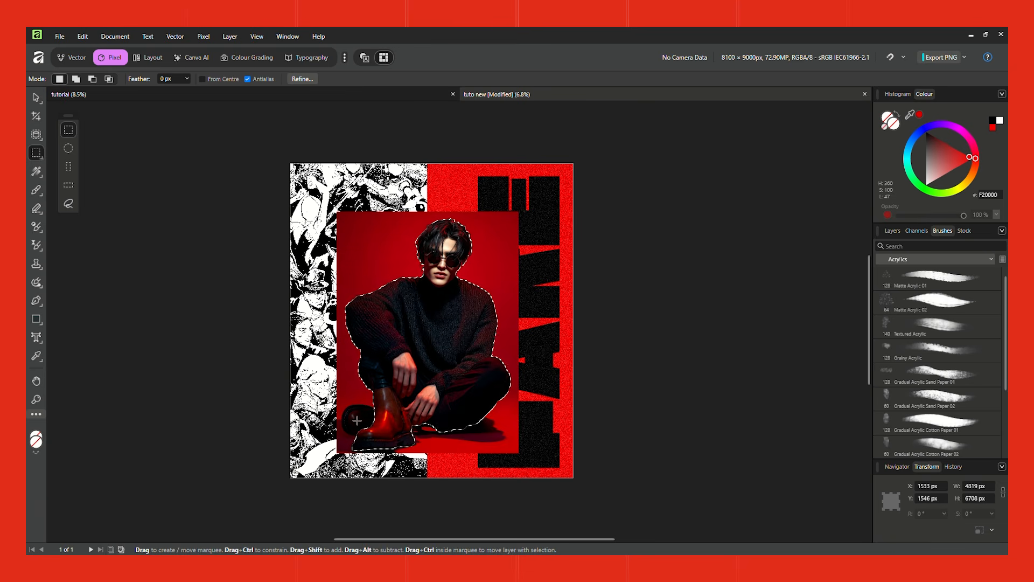
left_click(37, 140)
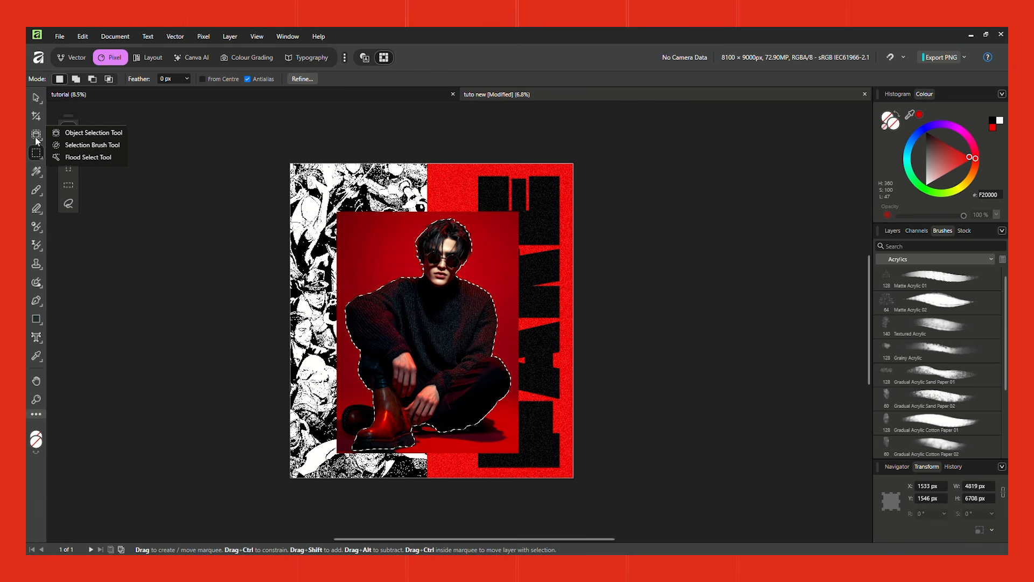
left_click(81, 146)
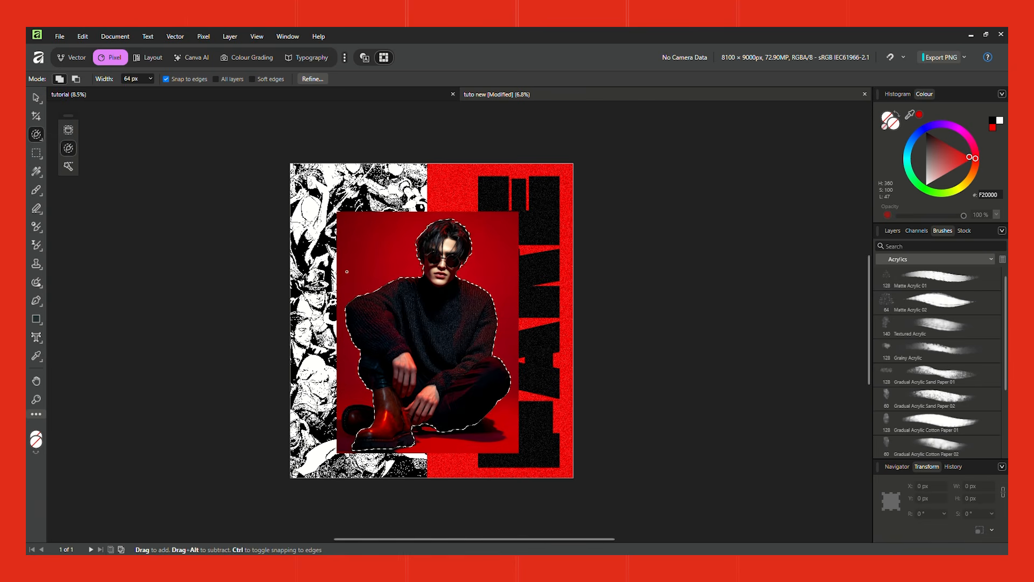
left_click_drag(368, 437, 354, 418)
key("v")
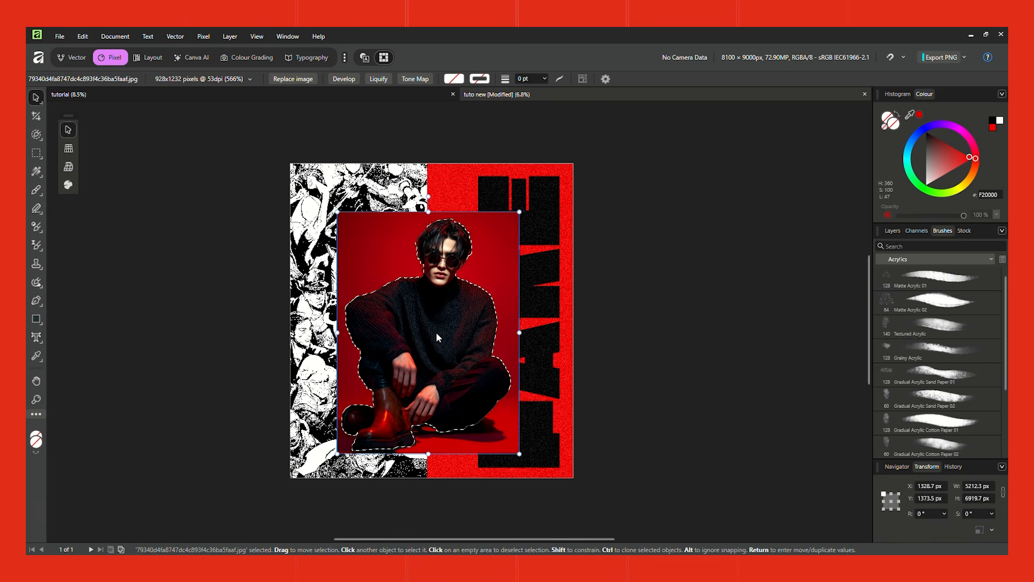
Copy the selected man to his own layer, hide the original photo and clear the selection
key("ctrl+j")
left_click(893, 231)
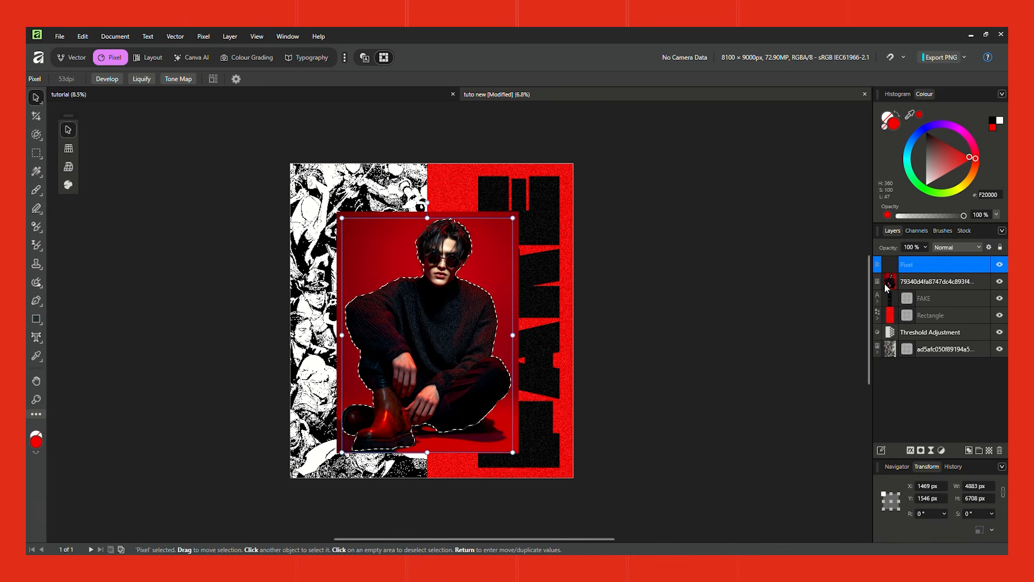
left_click(1000, 281)
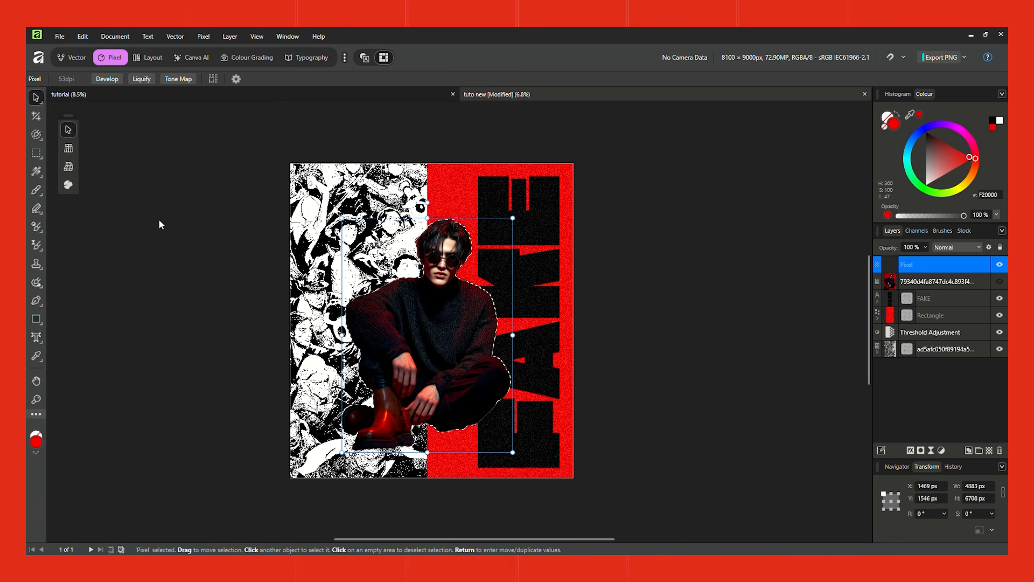
left_click(37, 153)
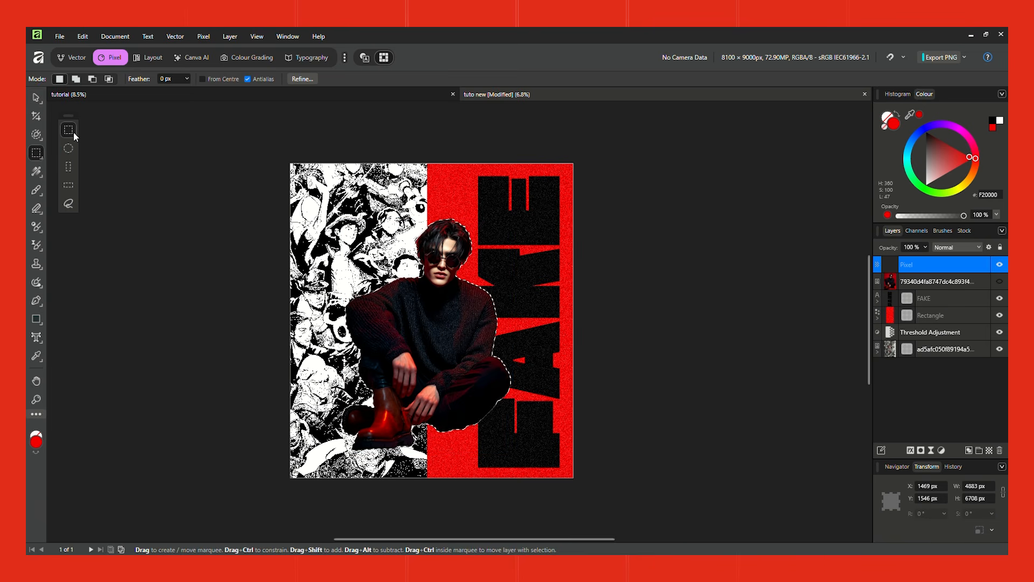
left_click(525, 284)
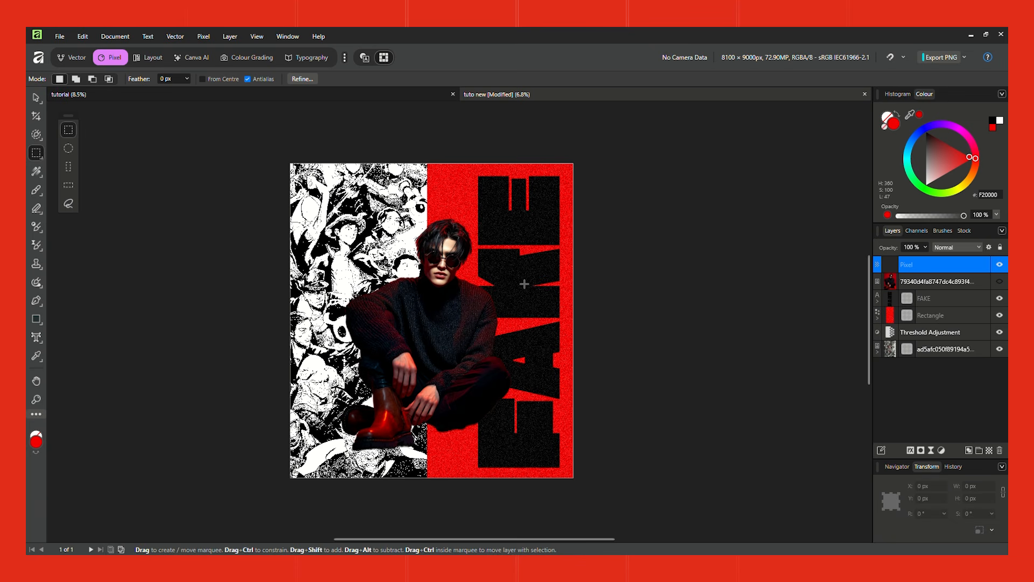
Move the man's cutout down and enlarge it to about 6422 × 8824 px, letting the boots run off the poster's lower edge
left_click(36, 98)
left_click_drag(445, 322, 447, 368)
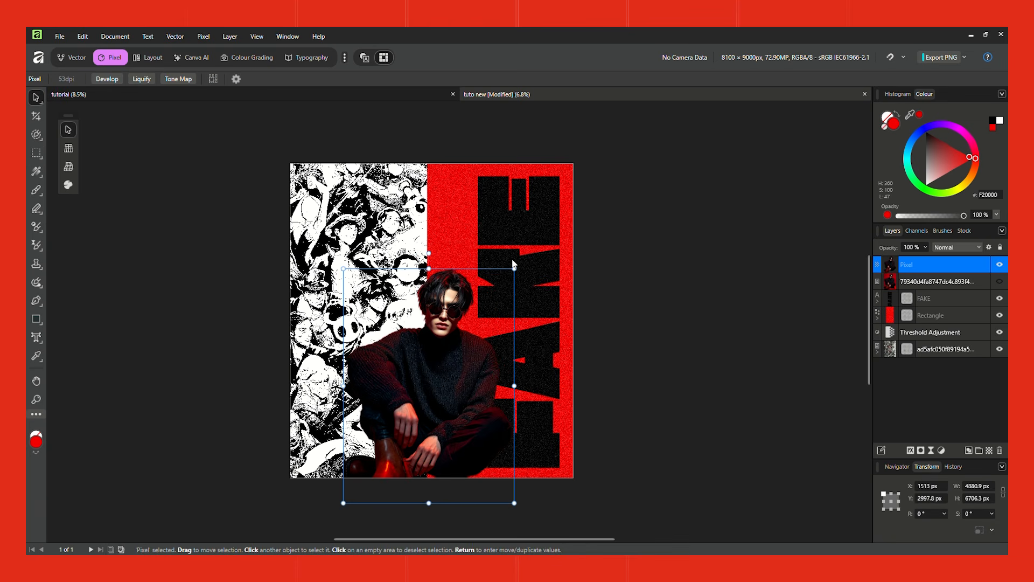
left_click_drag(514, 268, 586, 206)
left_click_drag(495, 327, 461, 333)
left_click(672, 332)
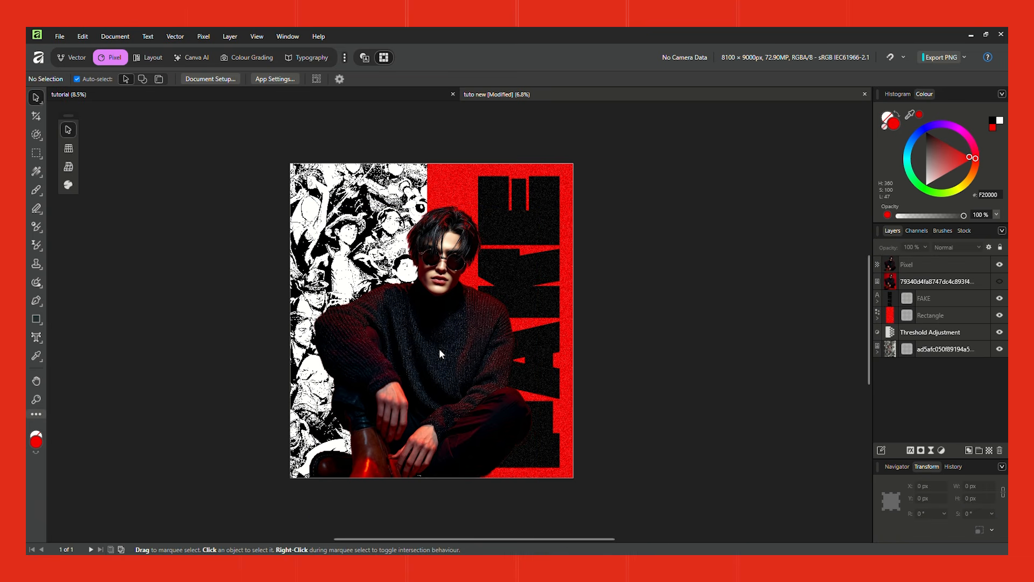
Add a Split Toning adjustment above the man's cutout and raise the red shadows' saturation close to the maximum
left_click(457, 267)
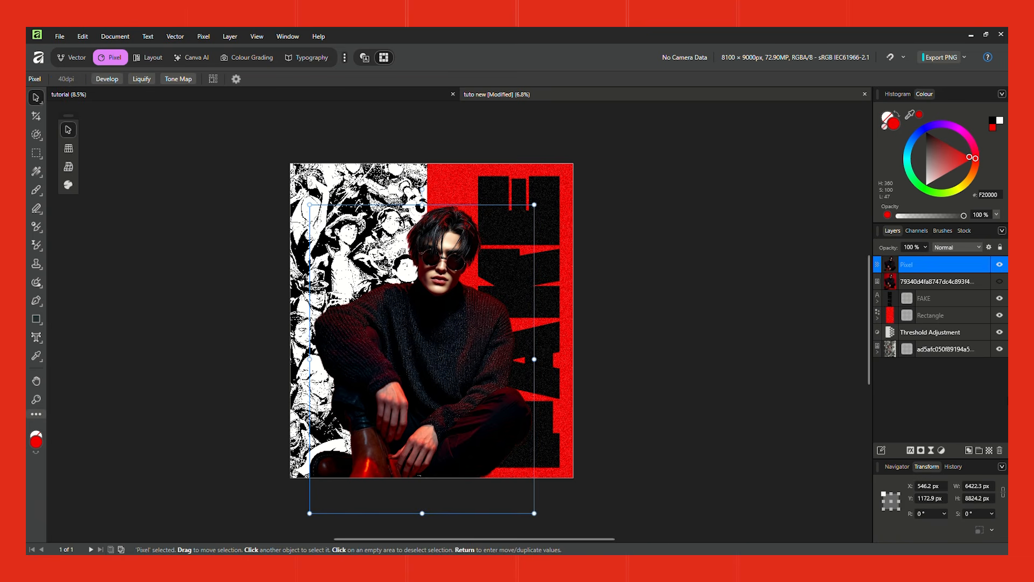
left_click(942, 450)
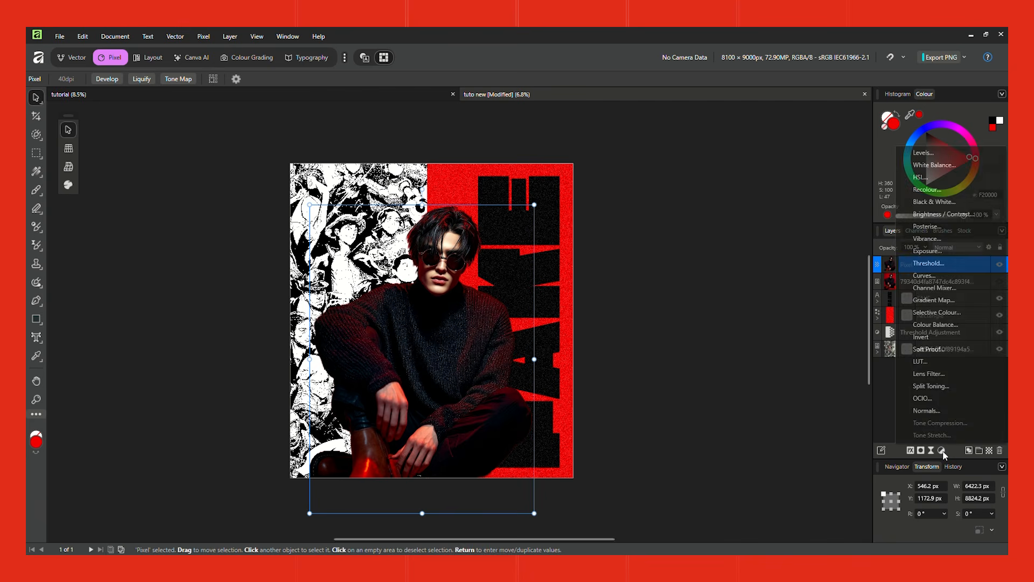
left_click(949, 387)
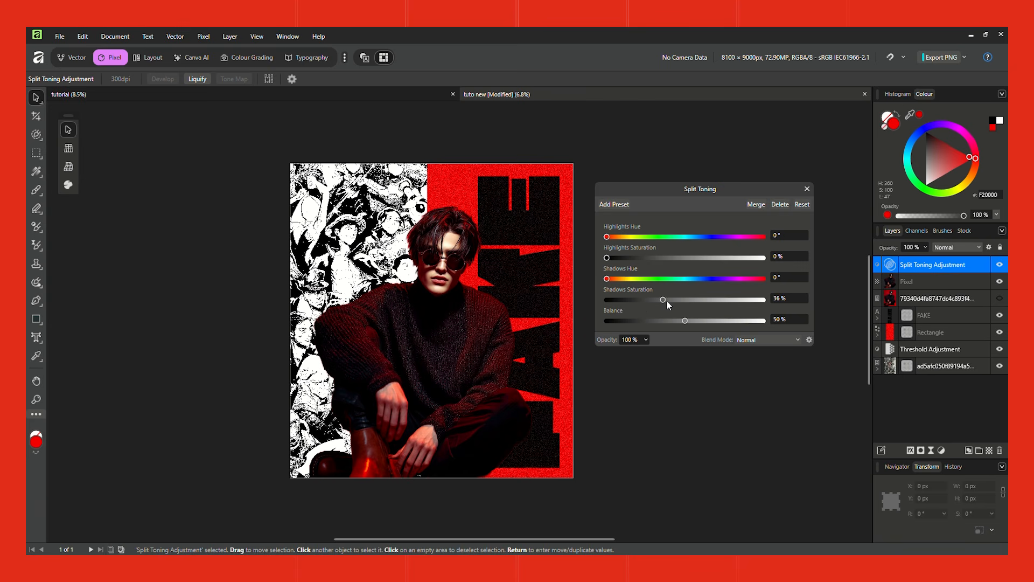
left_click_drag(699, 303, 711, 302)
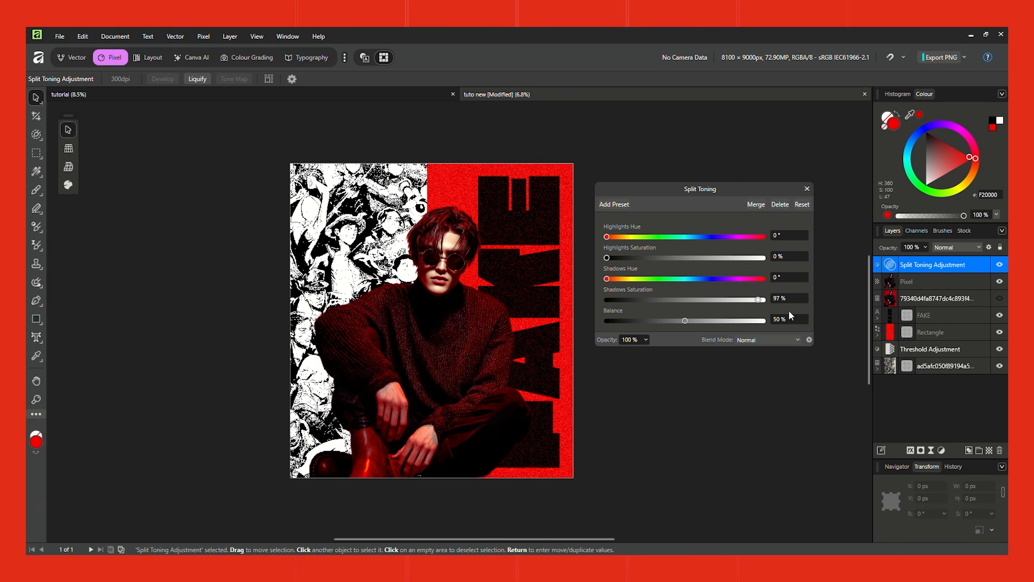
left_click_drag(759, 300, 755, 299)
mouse_move(685, 320)
left_mouse_down()
mouse_move(656, 321)
mouse_move(718, 320)
mouse_move(684, 320)
left_mouse_up()
left_click(807, 189)
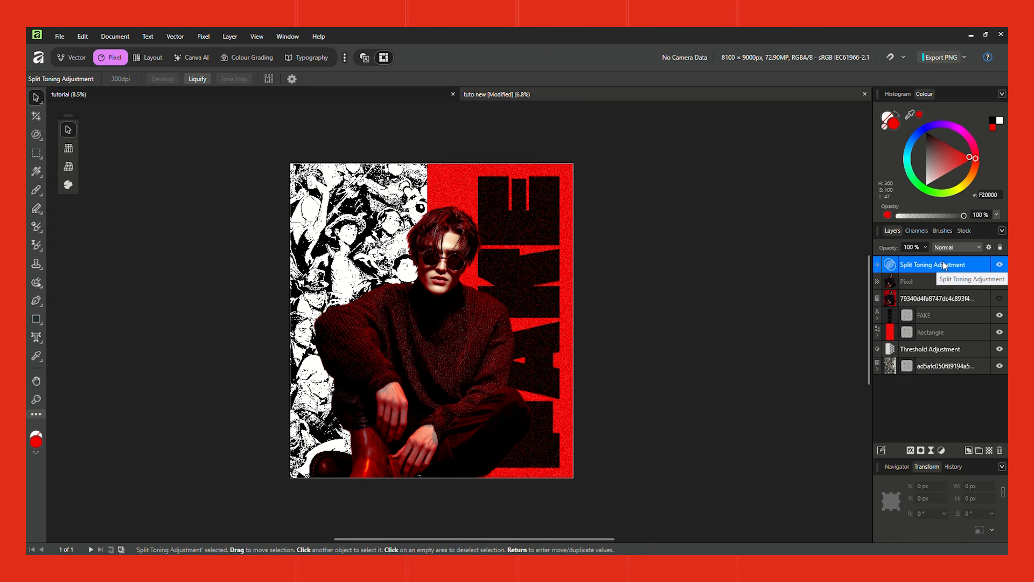
Nest the Split Toning adjustment inside the man's cutout layer so it tints only him
left_click_drag(936, 265, 928, 282)
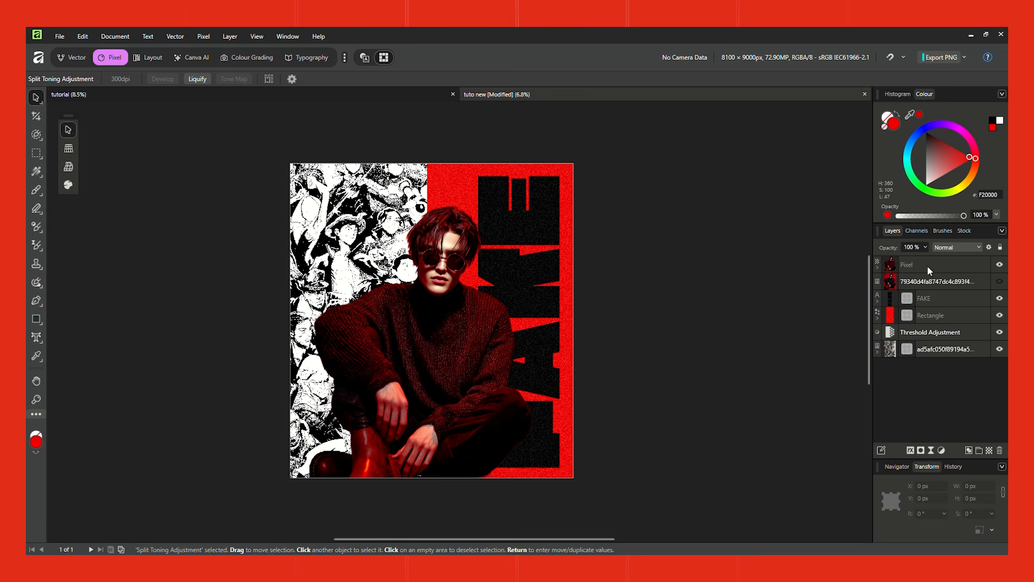
left_click(879, 271)
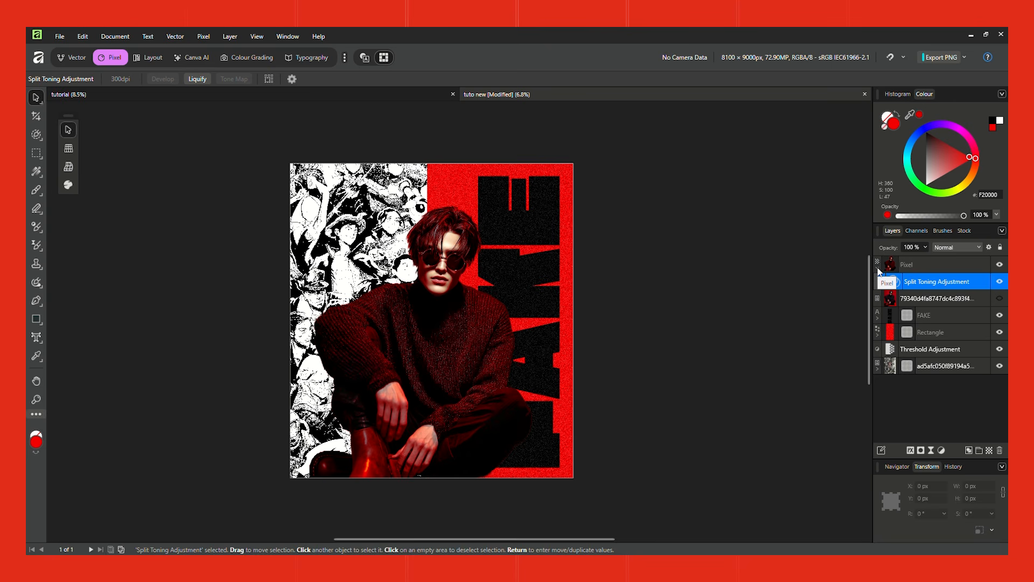
left_click(877, 269)
left_click(878, 269)
Apply a monochromatic Gaussian Add Noise live filter to the man's cutout layer and raise its intensity
left_click(916, 265)
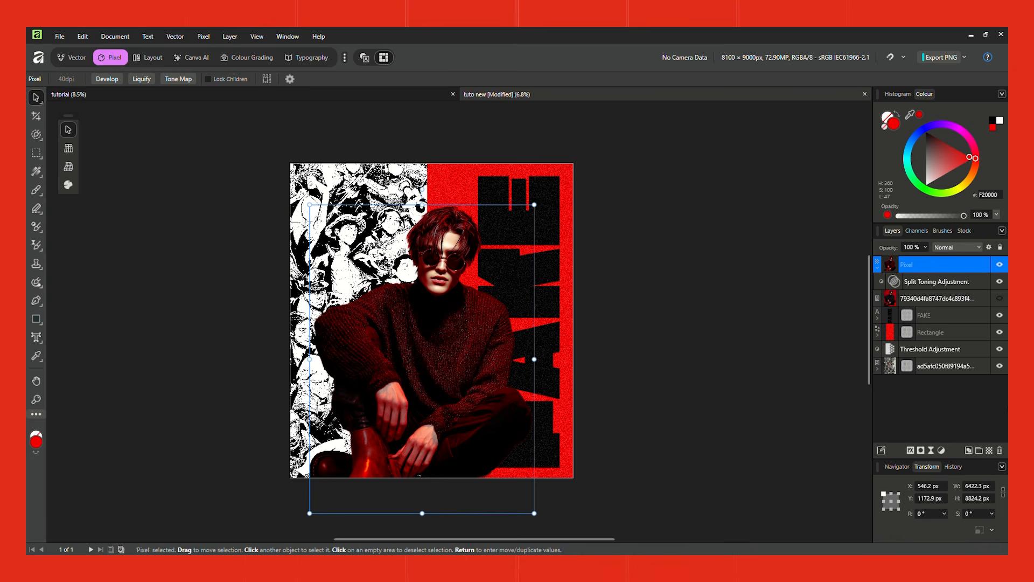
left_click(931, 451)
left_click(939, 383)
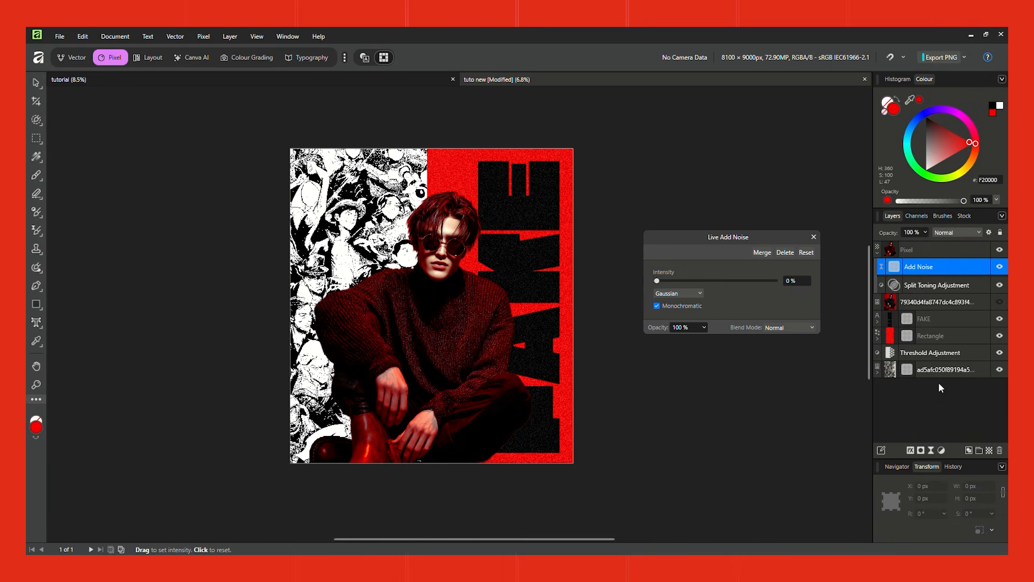
left_click_drag(662, 282, 698, 285)
left_click(814, 237)
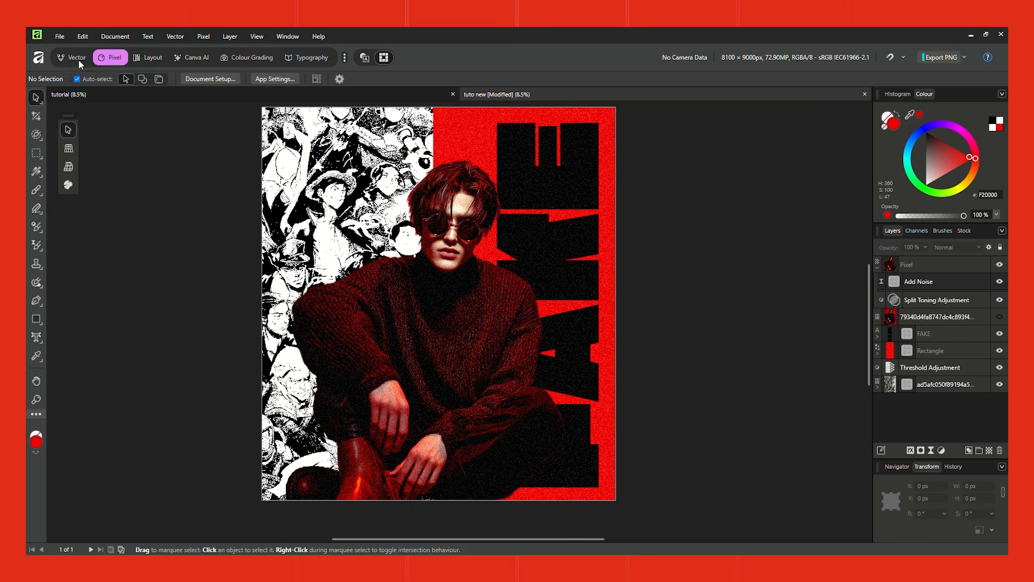
Add the white art text 10011 across the man's sweater
left_click(73, 58)
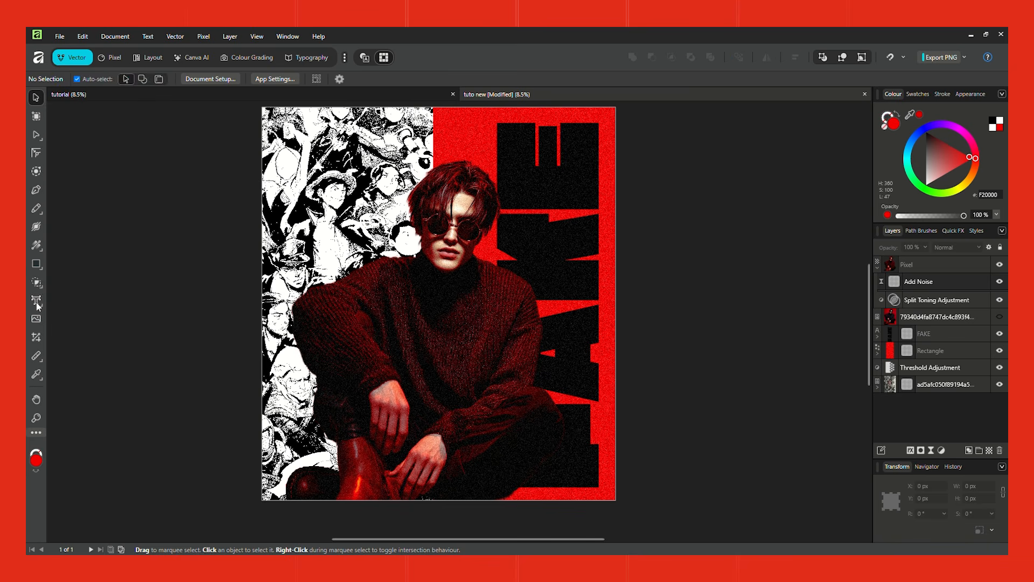
left_click(37, 301)
left_click(438, 329)
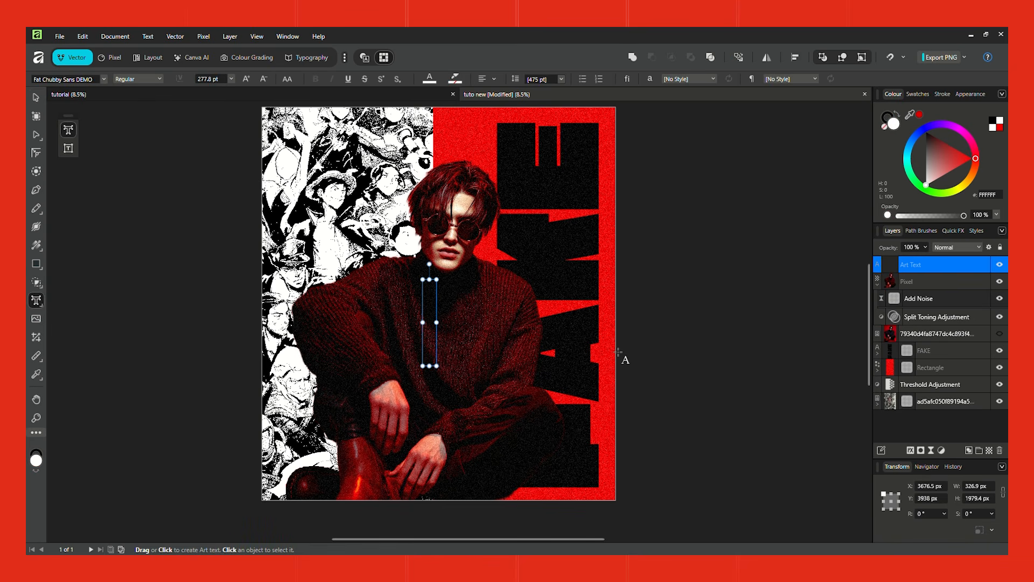
type("10011")
key("Escape")
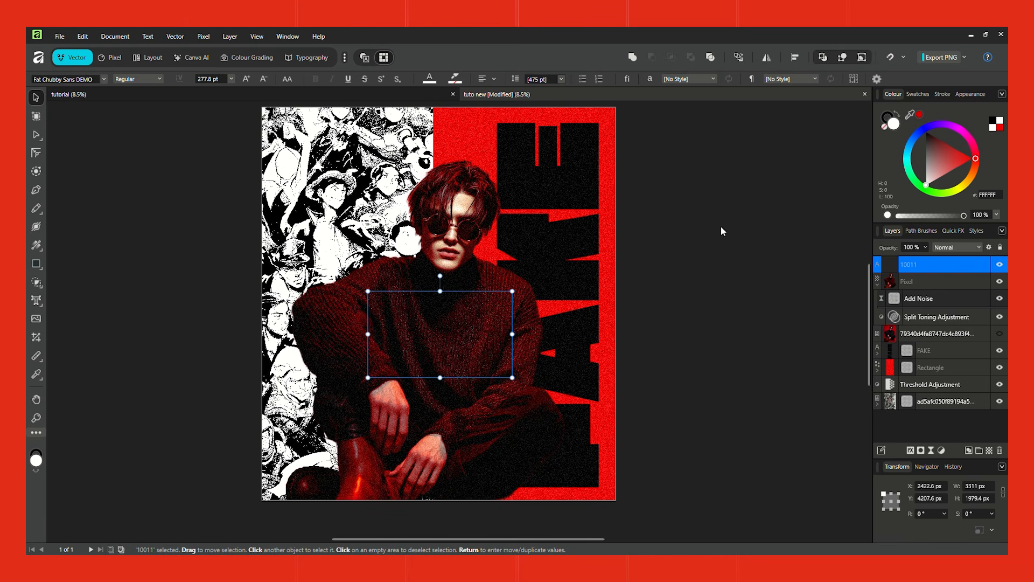
Change the 10011 text's font to Fiorello CG Condensed
left_click(104, 79)
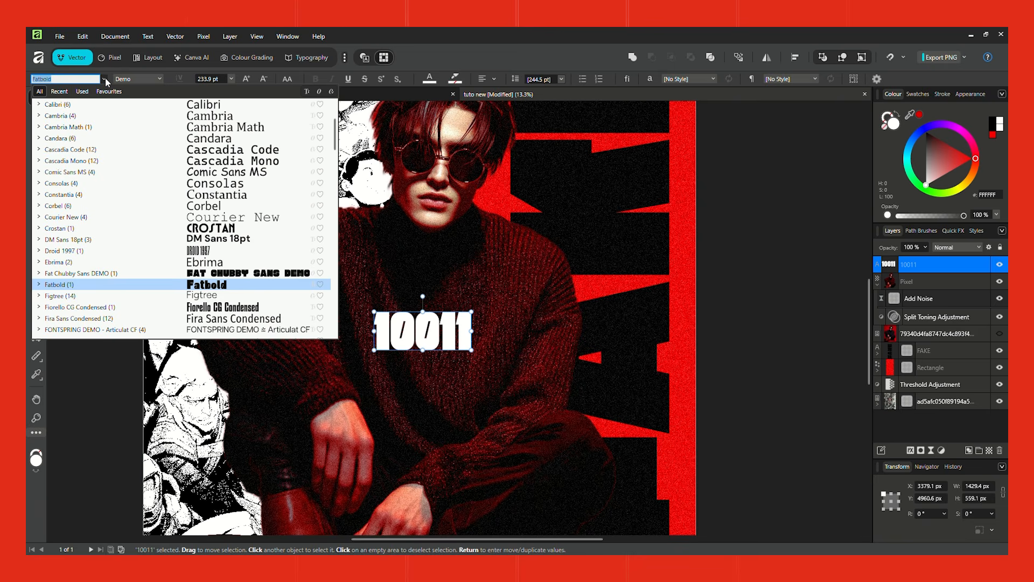
scroll(228, 257, "up", 3)
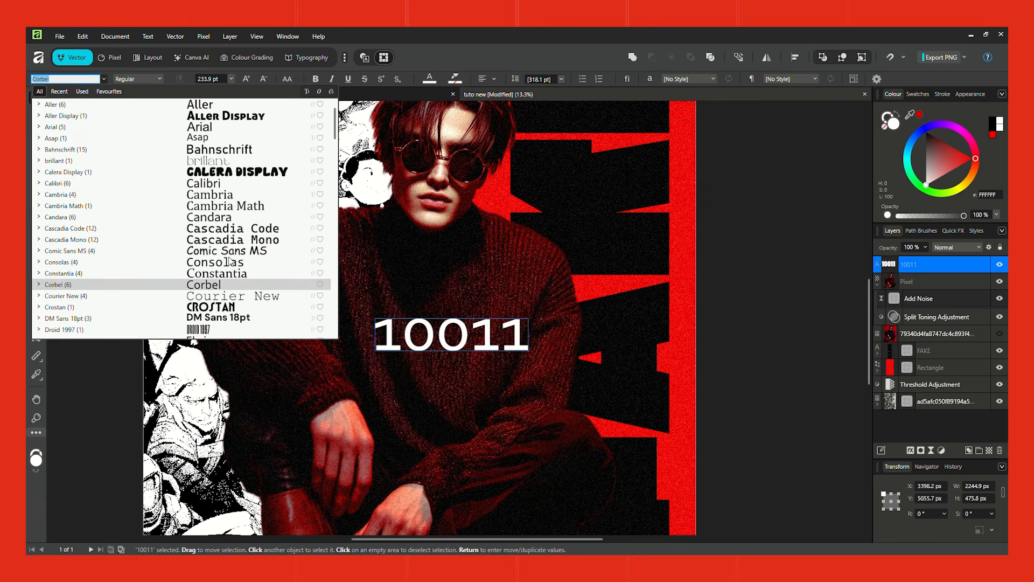
scroll(230, 259, "down", 3)
scroll(229, 254, "up", 1)
scroll(230, 246, "down", 1)
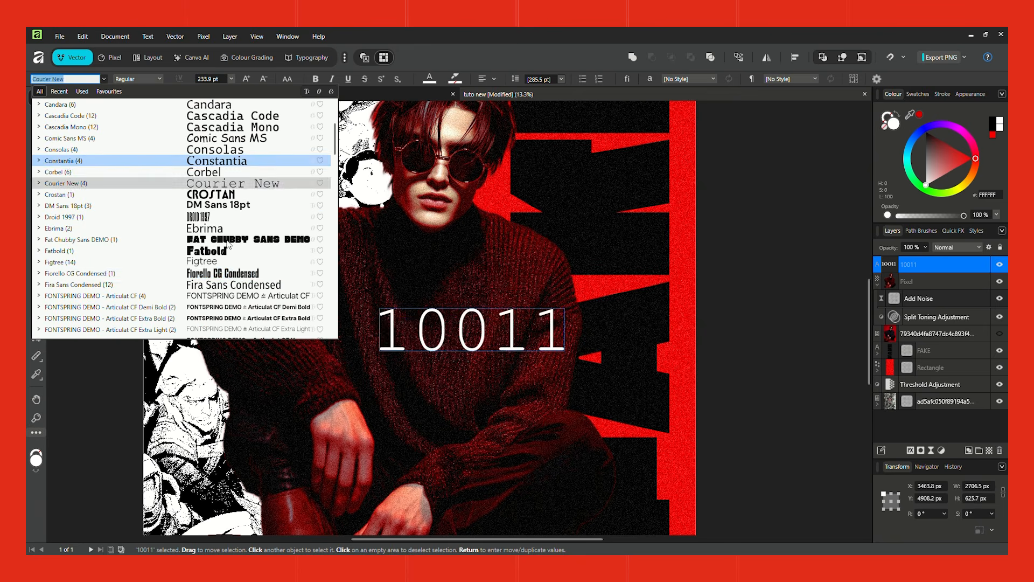
left_click(241, 276)
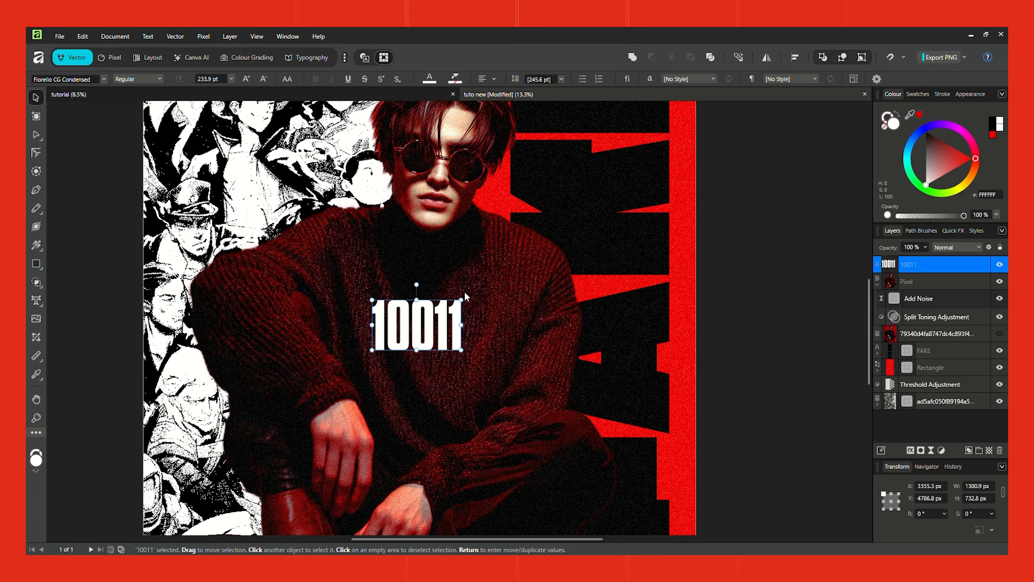
Enlarge the 10011 text slightly to about 236.8 pt and centre it horizontally on the page
mouse_move(463, 299)
left_mouse_down()
mouse_move(451, 317)
mouse_move(474, 291)
mouse_move(462, 300)
left_mouse_up()
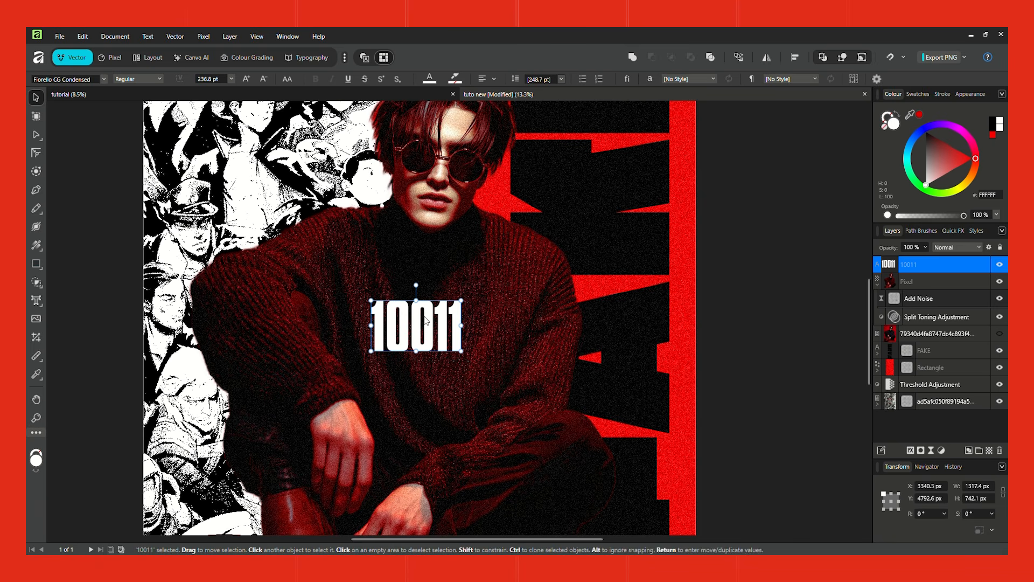
left_click(795, 58)
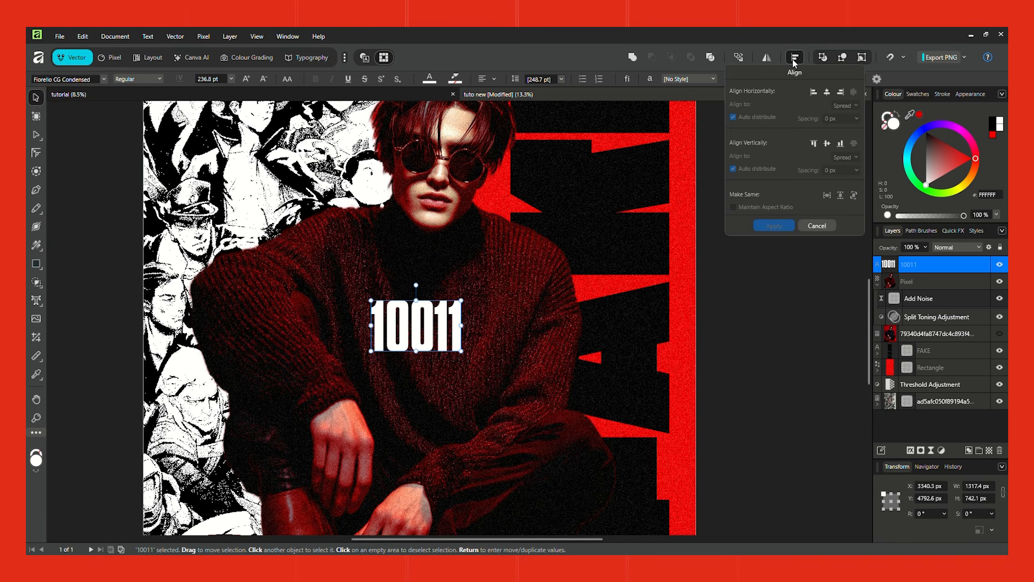
left_click(828, 92)
left_click(775, 225)
scroll(393, 337, "down", 3)
left_click_drag(406, 335, 406, 336)
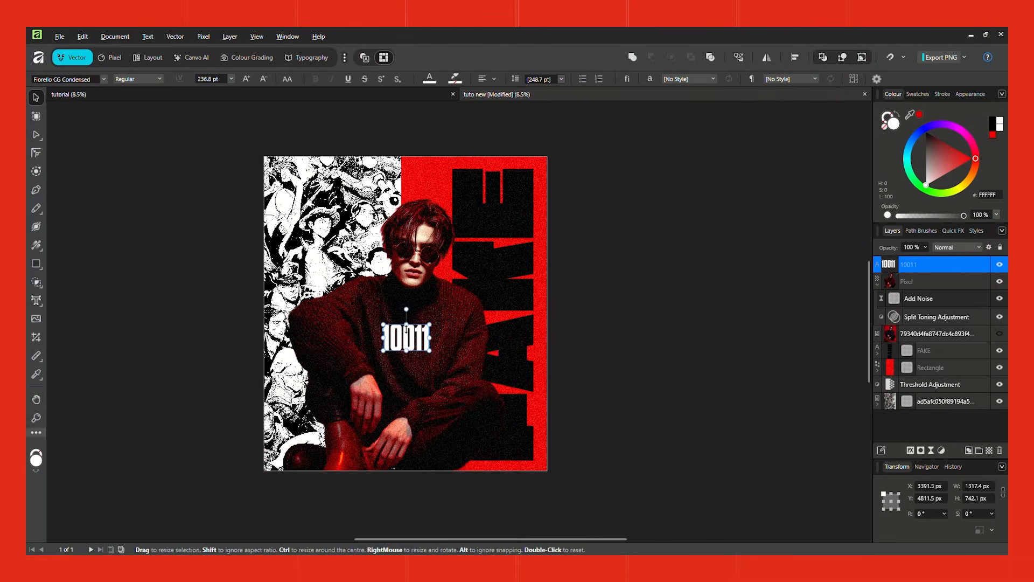
scroll(408, 330, "up", 1)
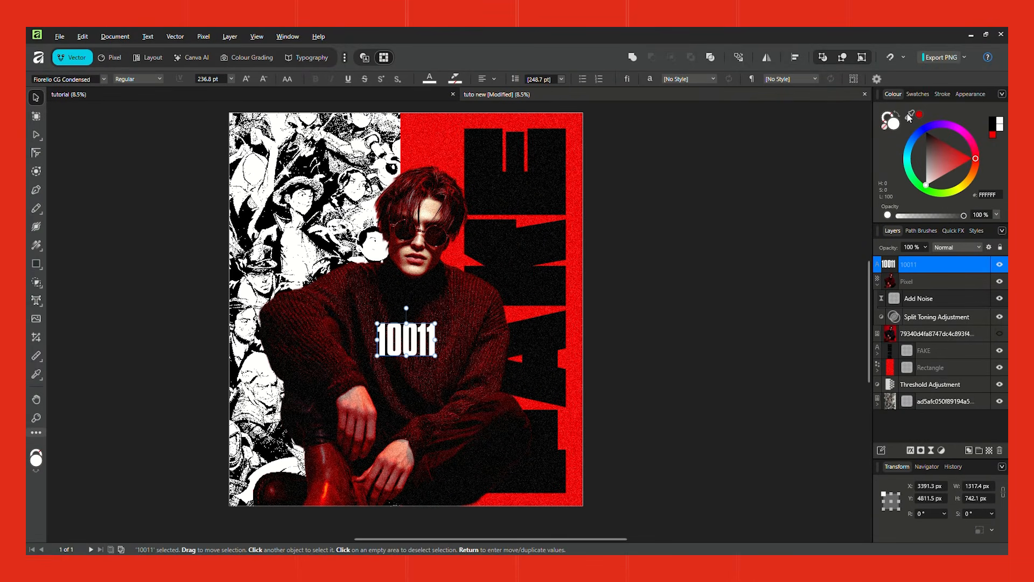
Recolour the 10011 text with red D80000 sampled from the poster's background panel
left_click_drag(911, 114, 574, 226)
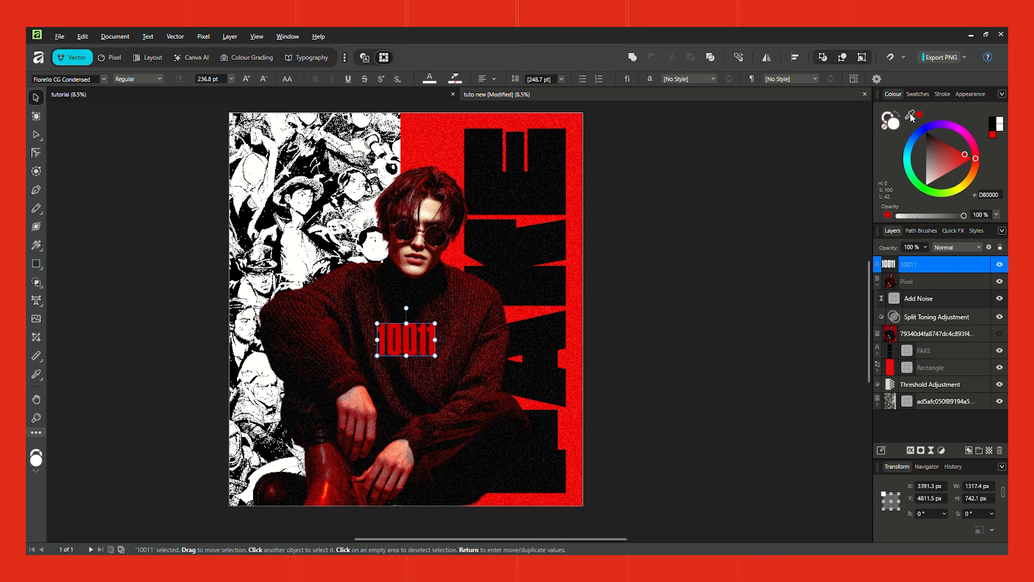
left_click(690, 247)
scroll(415, 363, "up", 2)
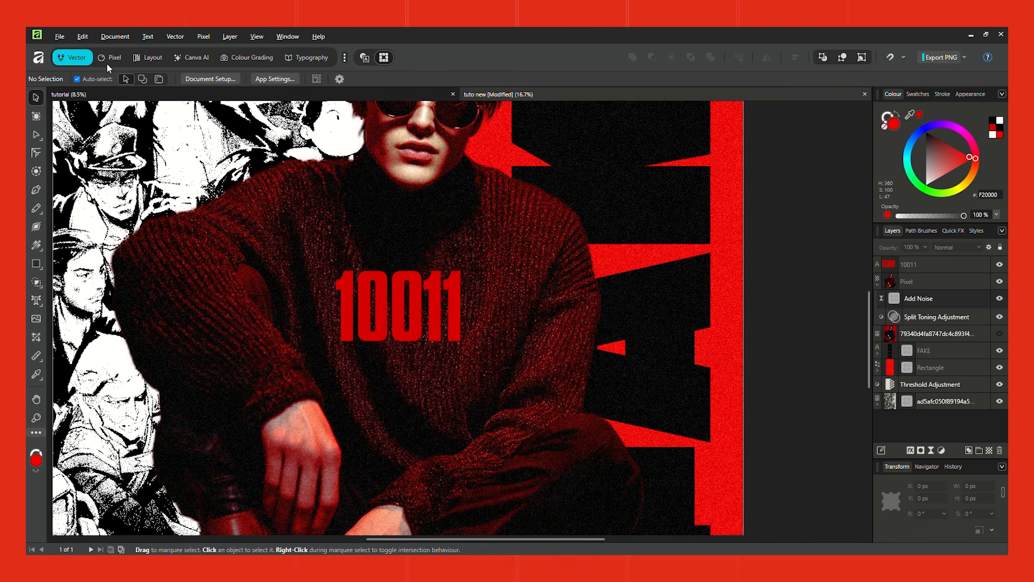
Handwrite a freehand 24 over the 10011 text with the Pencil tool
left_click(36, 208)
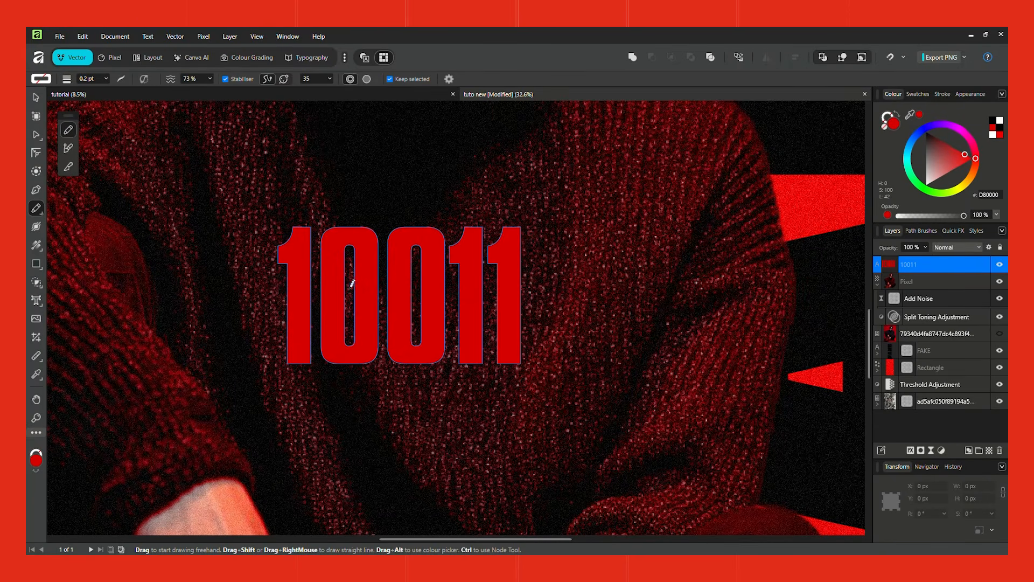
mouse_move(305, 277)
left_mouse_down()
mouse_move(395, 312)
mouse_move(296, 332)
mouse_move(393, 258)
mouse_move(436, 326)
mouse_move(474, 324)
mouse_move(474, 251)
left_mouse_up()
key("ctrl+z")
left_click_drag(484, 343, 507, 291)
Group the three handwritten 24 curves and set the group's stroke colour to white FFFFFF
key("v")
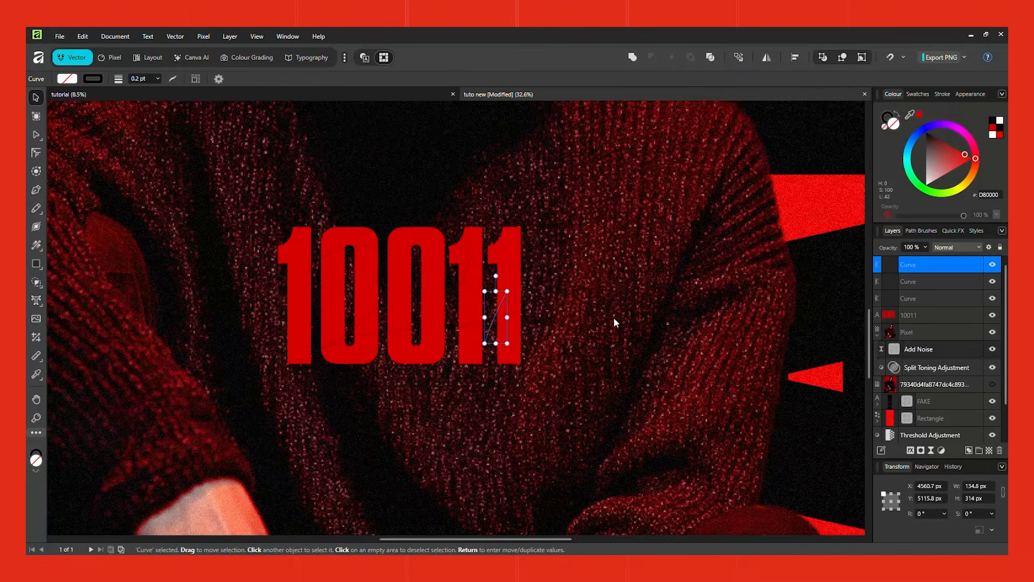
left_click(519, 310, "shift")
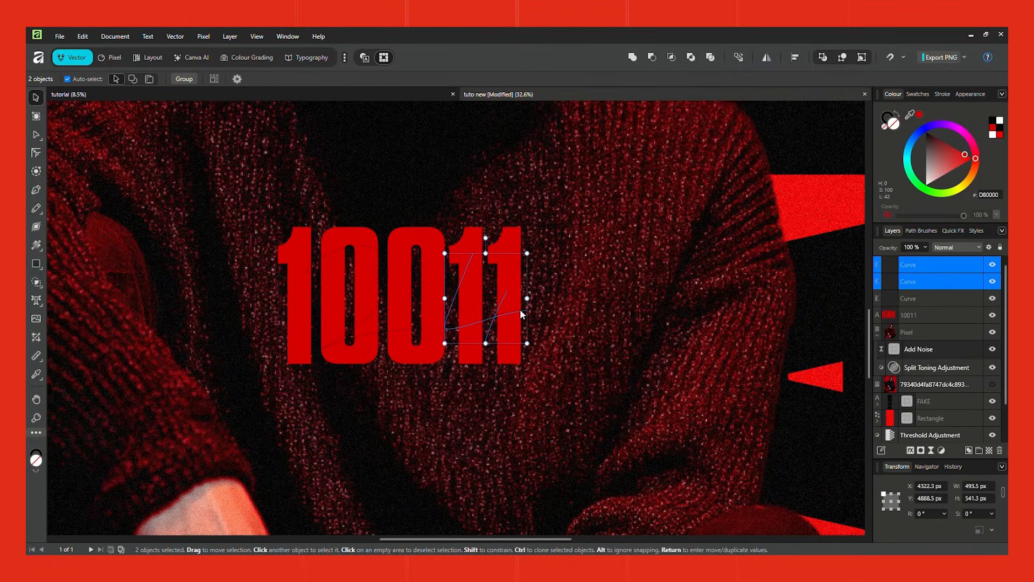
left_click(382, 333, "shift")
key("ctrl+g")
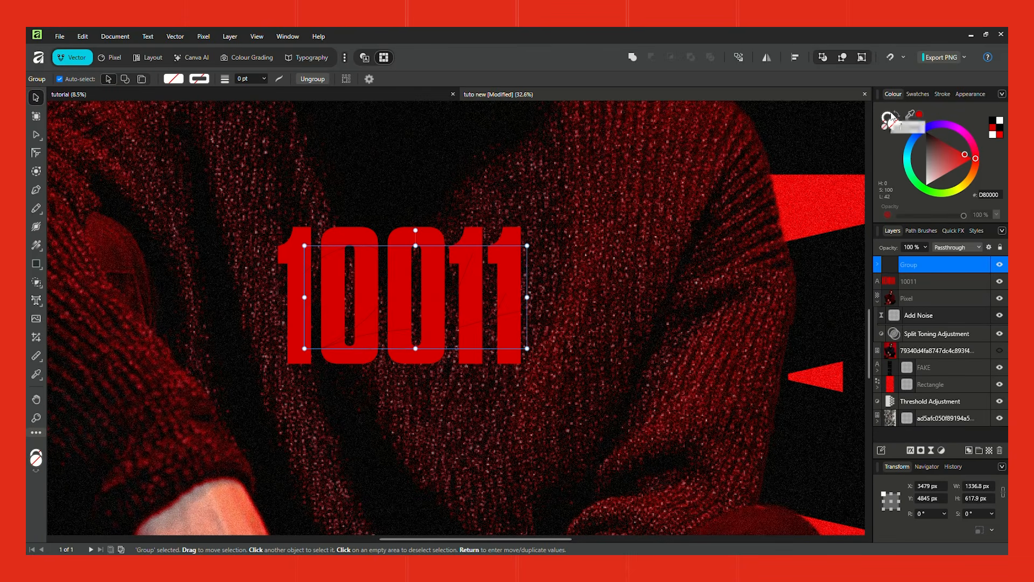
double_click(892, 118)
left_click_drag(772, 277, 597, 144)
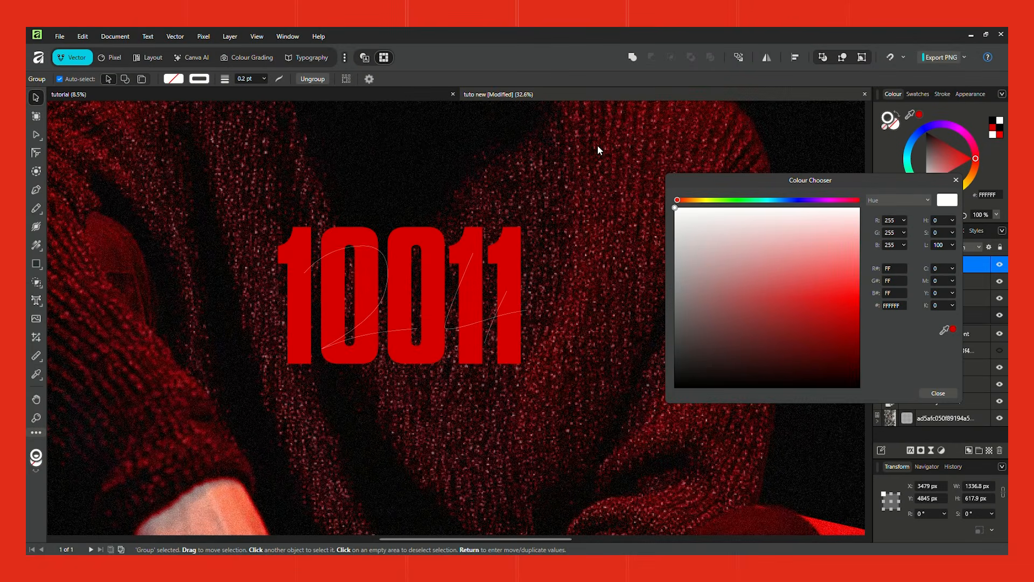
left_click(956, 180)
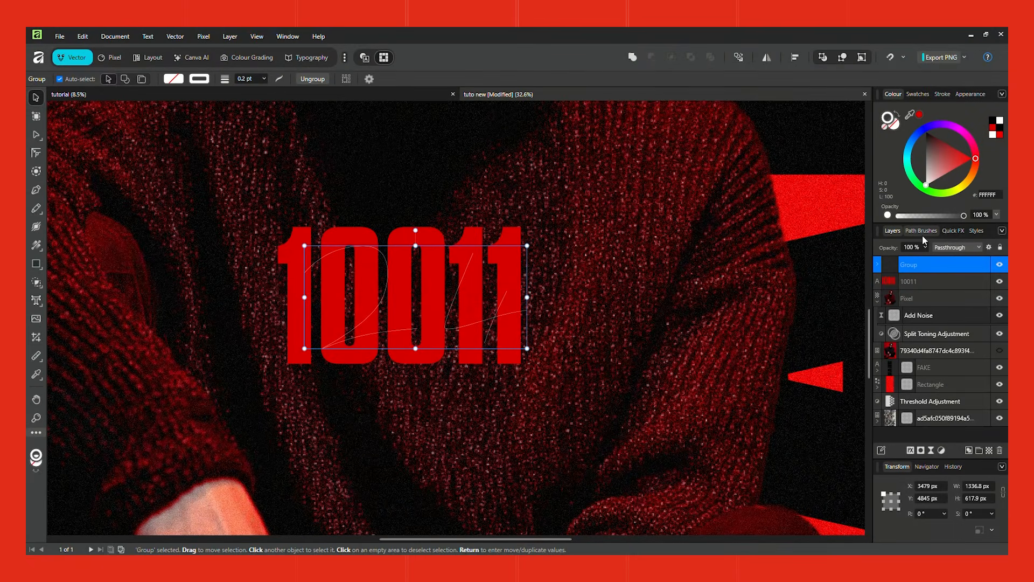
Try several acrylic path brushes on the handwritten 24 and apply Acrylic Stroke 07
left_click(923, 232)
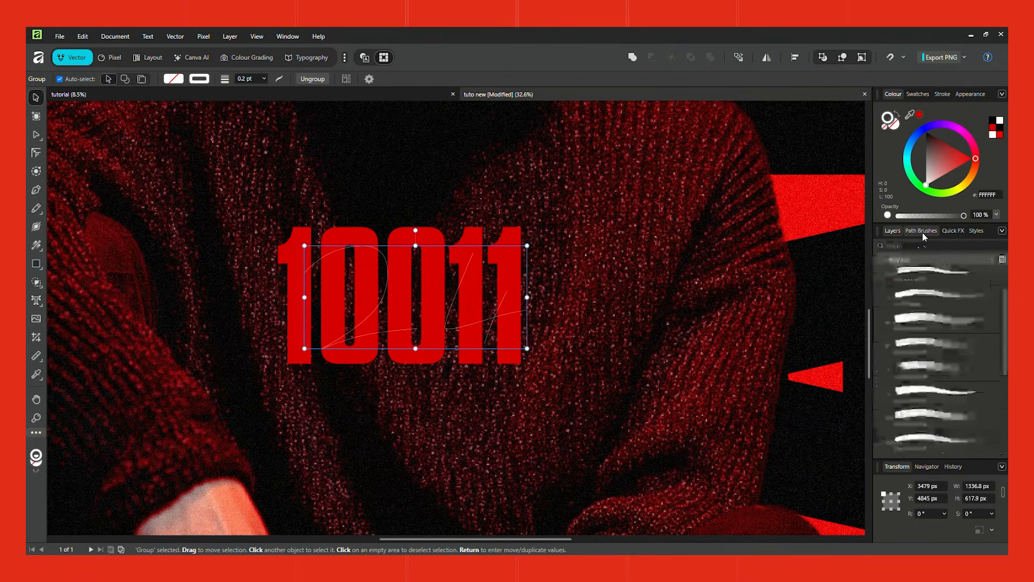
scroll(913, 386, "down", 3)
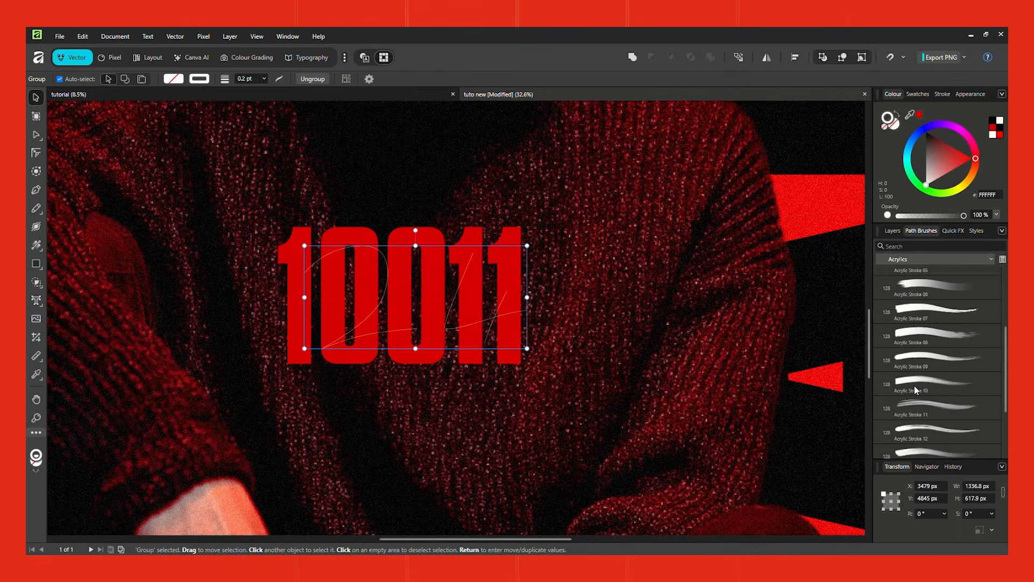
scroll(913, 386, "down", 3)
left_click(925, 374)
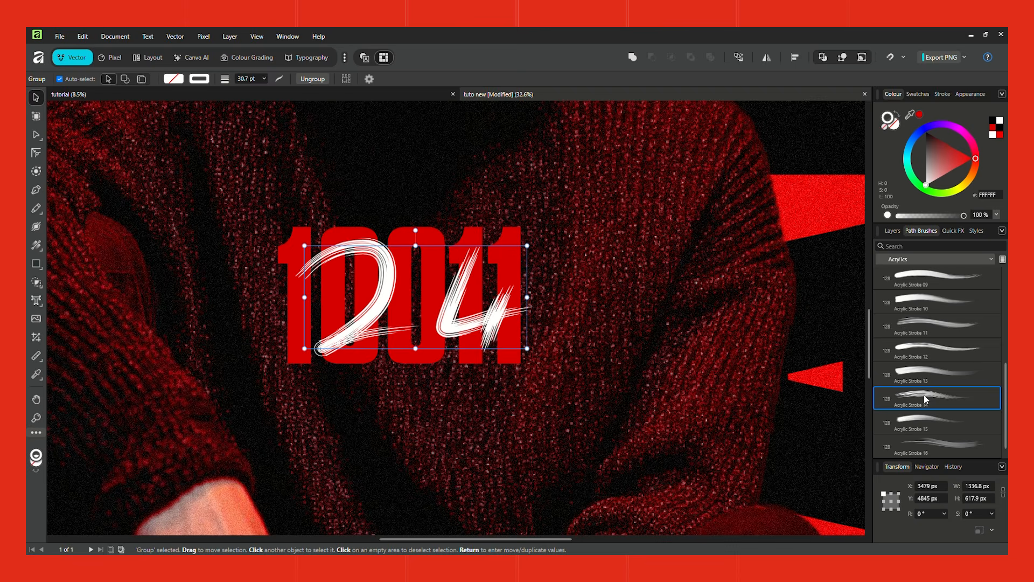
left_click(925, 346)
left_click(933, 322)
Scale down the brushed 24 group and centre it over the 10011 text
scroll(952, 371, "up", 1)
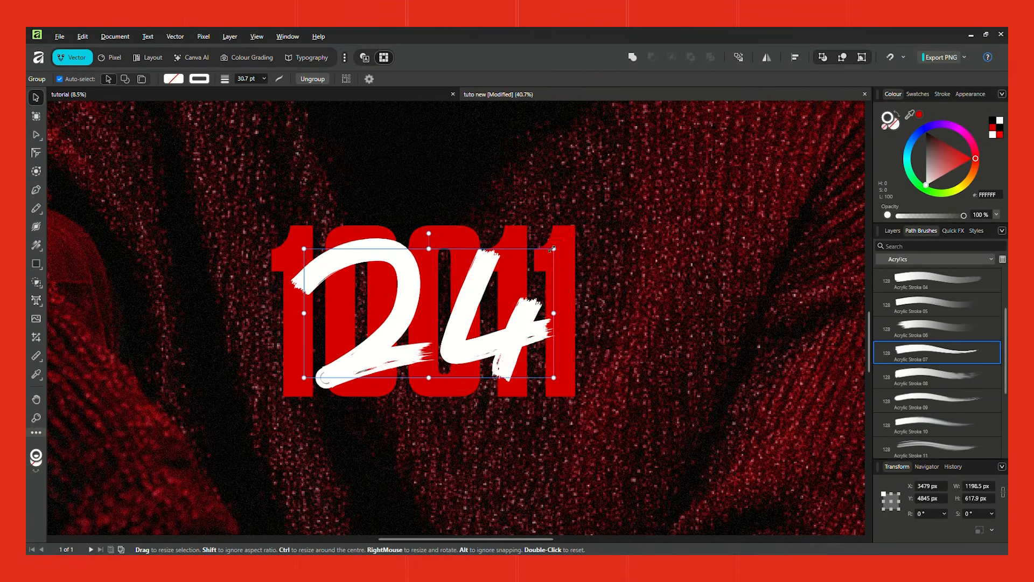
left_click_drag(554, 248, 507, 273)
left_click_drag(468, 344, 497, 318)
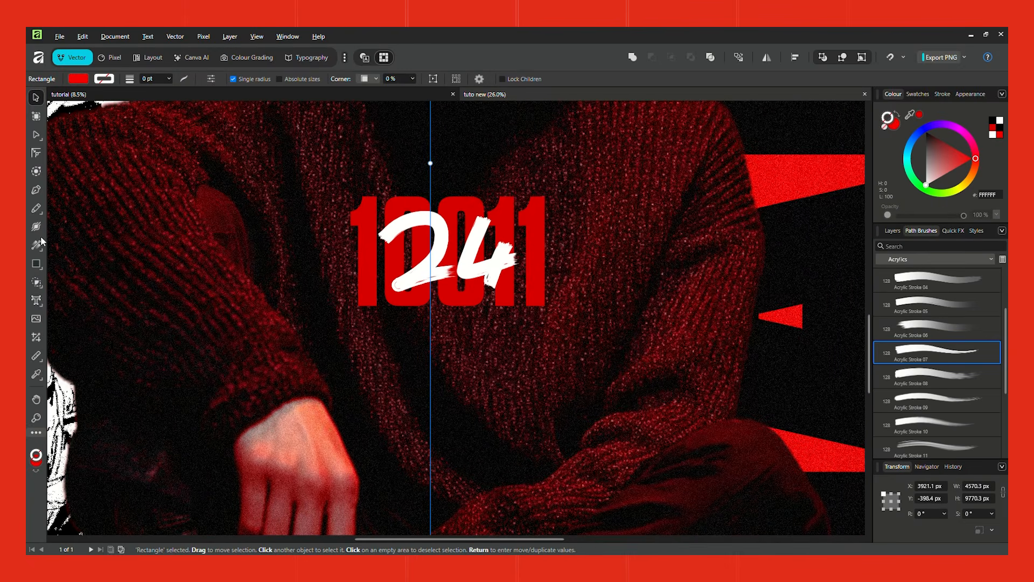
Draw a thin rectangle about 580 by 104 px below the 10011 text and fill it with red D80000
left_click(41, 269)
left_click(75, 268)
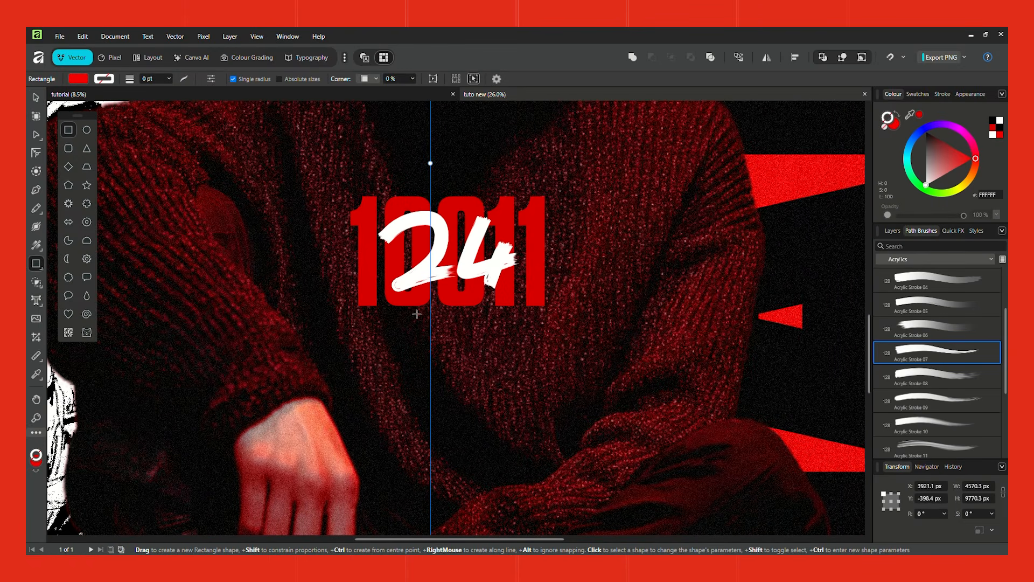
left_click_drag(417, 314, 495, 328)
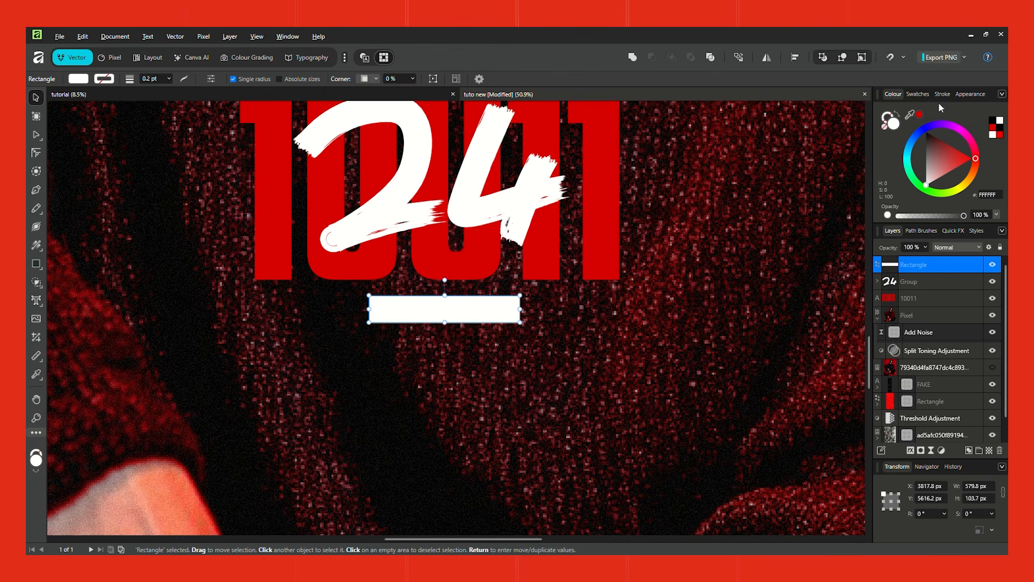
left_click(919, 114)
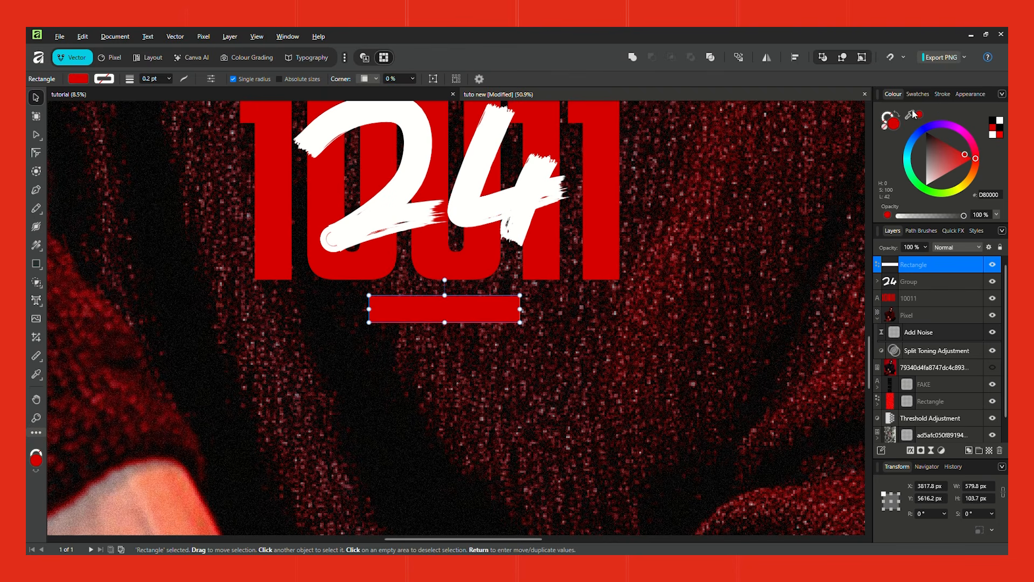
Draw a horizontal line about 369 px long from the small rectangle's right edge and colour its stroke red D80000
left_click(36, 189)
left_click(520, 311)
left_click(616, 311)
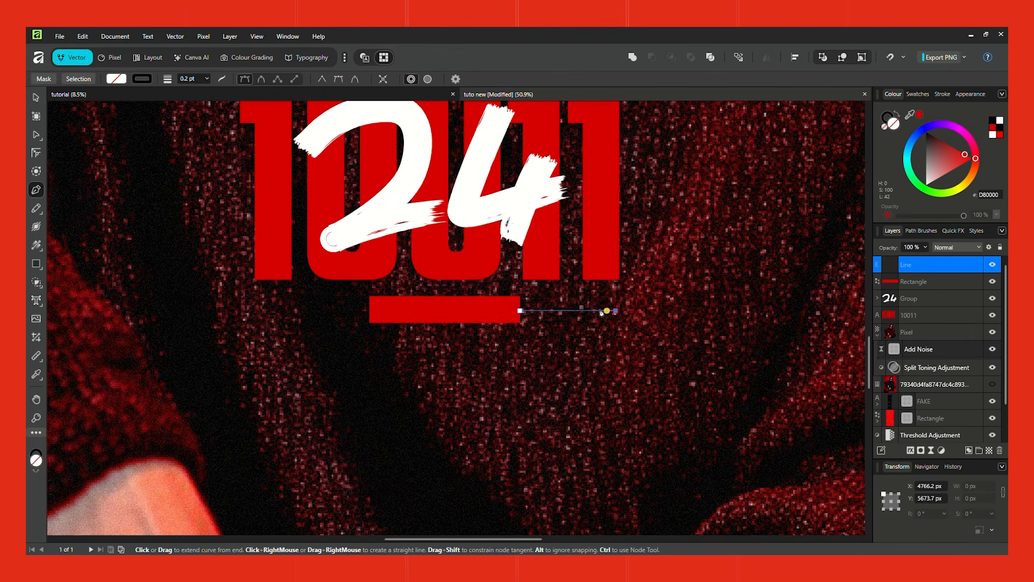
key("v")
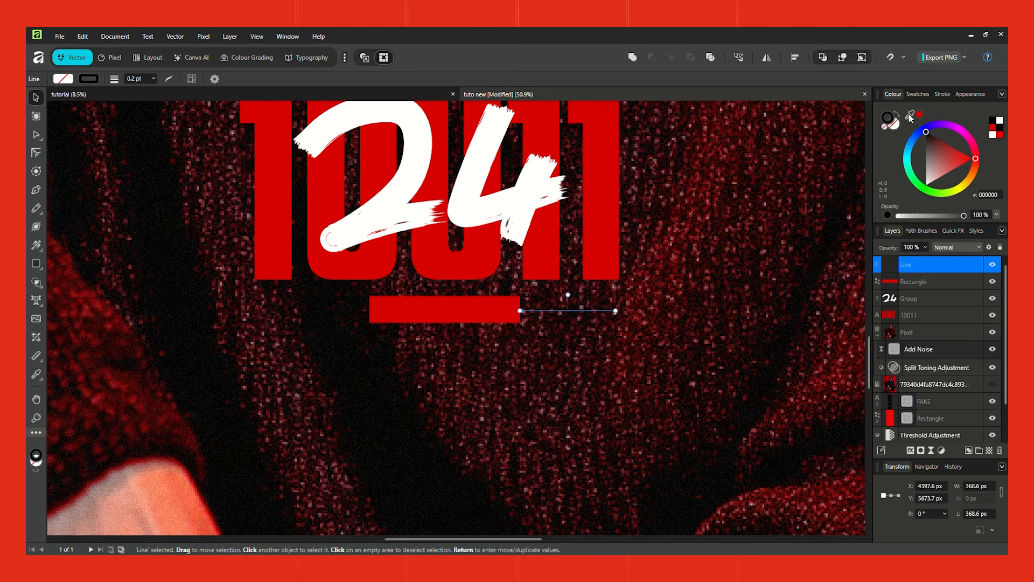
left_click(919, 115)
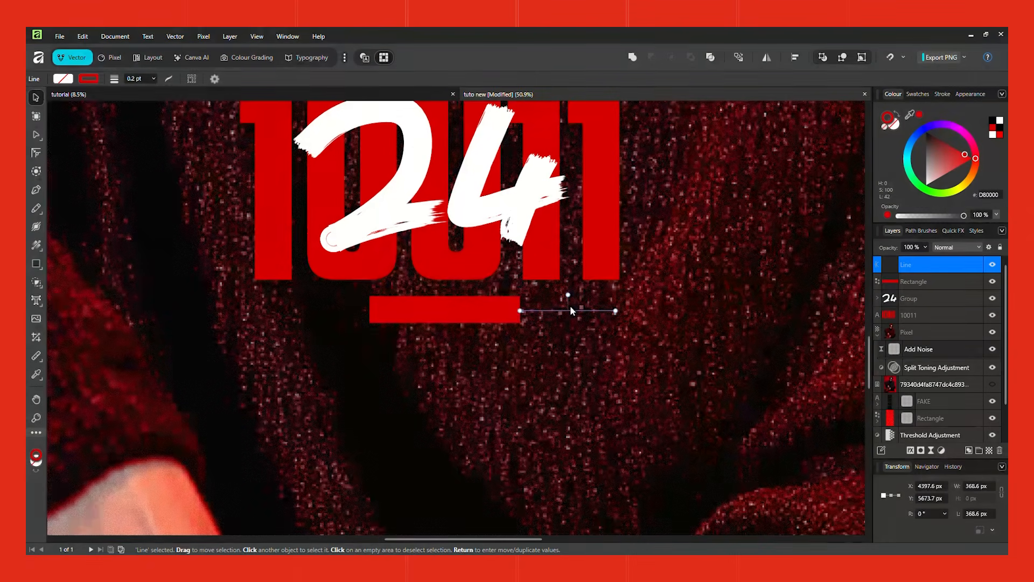
Thicken the red line's stroke to 4.7 pt
left_click(154, 78)
left_click_drag(157, 95, 164, 95)
scroll(625, 313, "up", 3)
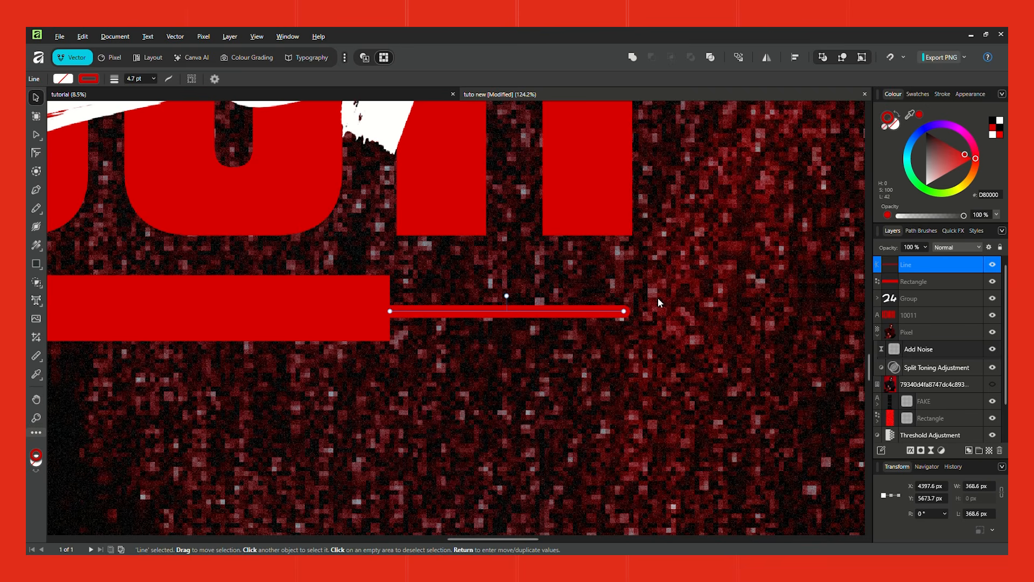
left_click(943, 94)
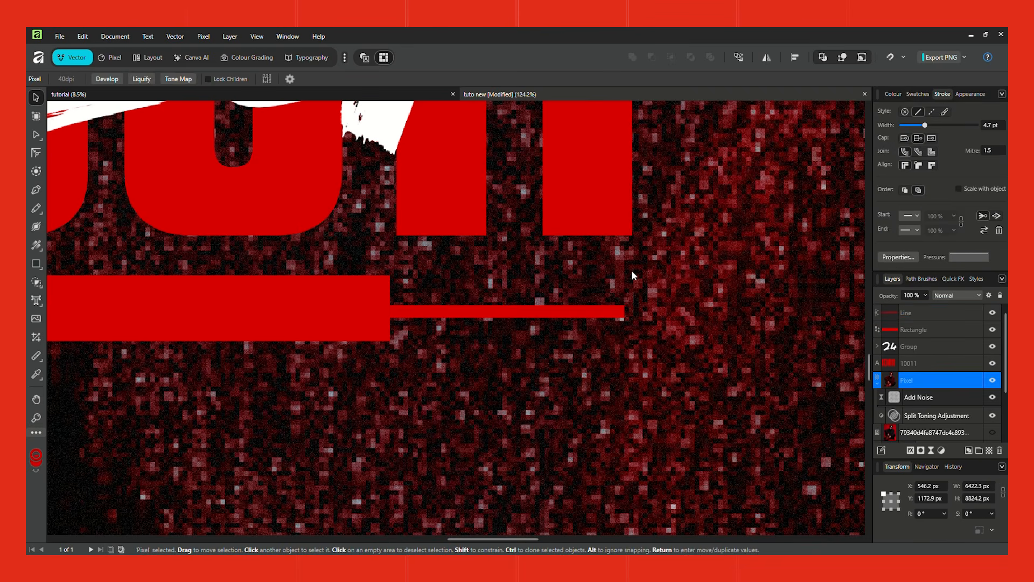
Duplicate the red line to the rectangle's left side and group both lines with the rectangle
scroll(684, 307, "down", 3)
left_click_drag(642, 307, 397, 306)
left_click(466, 298, "shift")
left_click(610, 307, "shift")
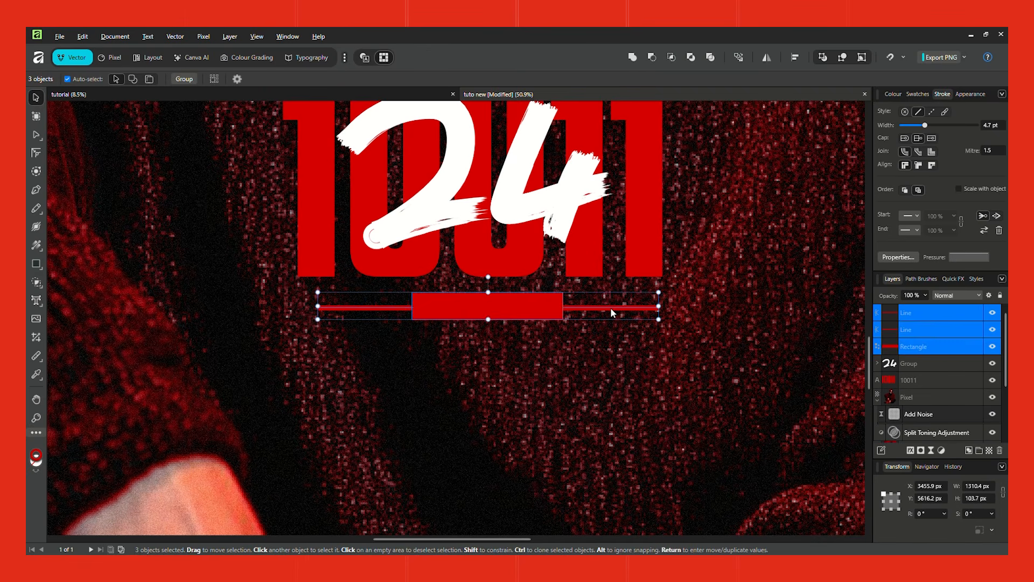
key("ctrl+g")
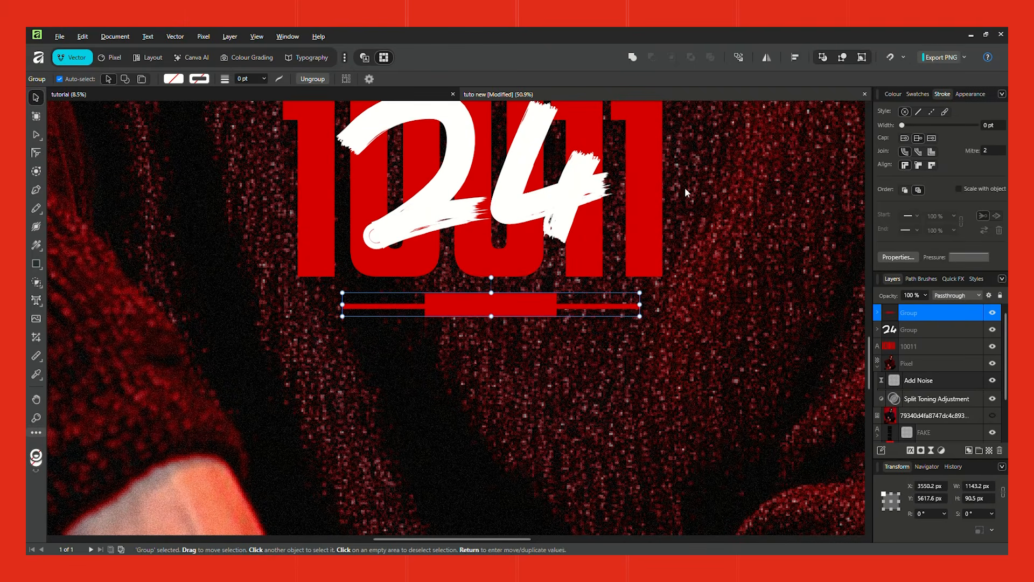
Centre the grouped red divider horizontally beneath the 10011 text
left_click(799, 57)
left_click(827, 94)
left_click(683, 324)
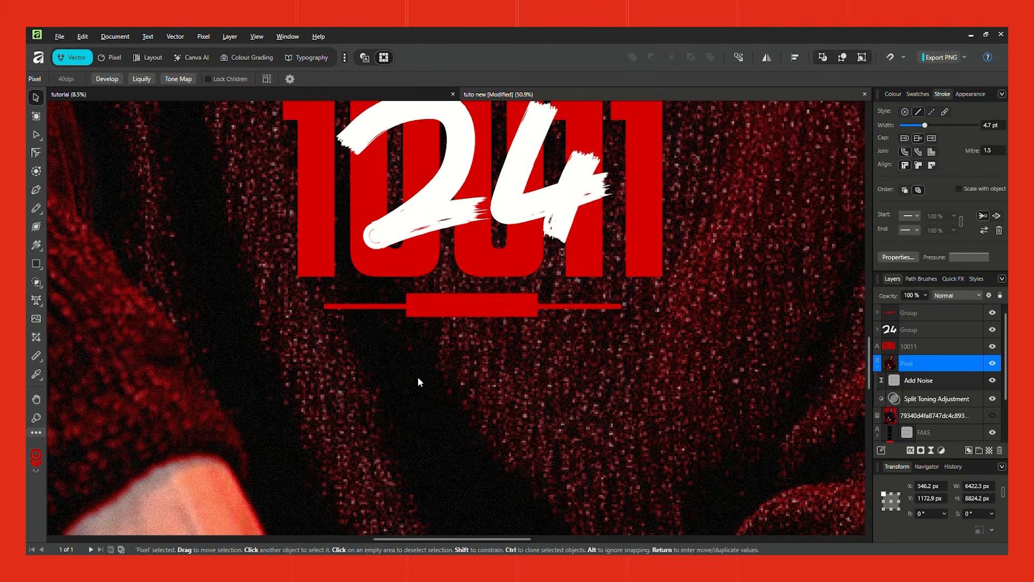
scroll(418, 373, "down", 1)
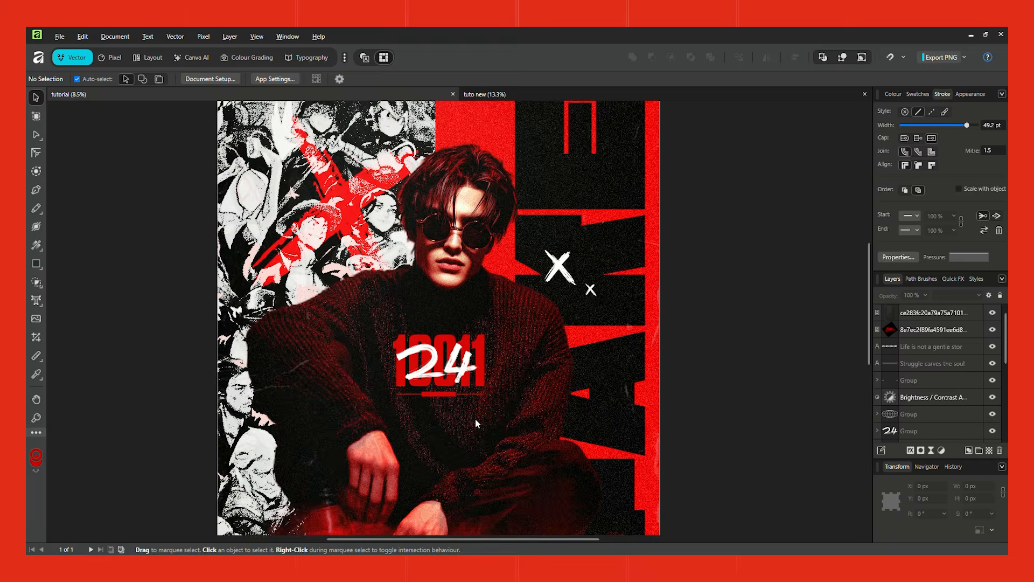
Switch to the browser and bring up the Freepik Brutalism vectors page as a source for poster elements
scroll(475, 425, "down", 1)
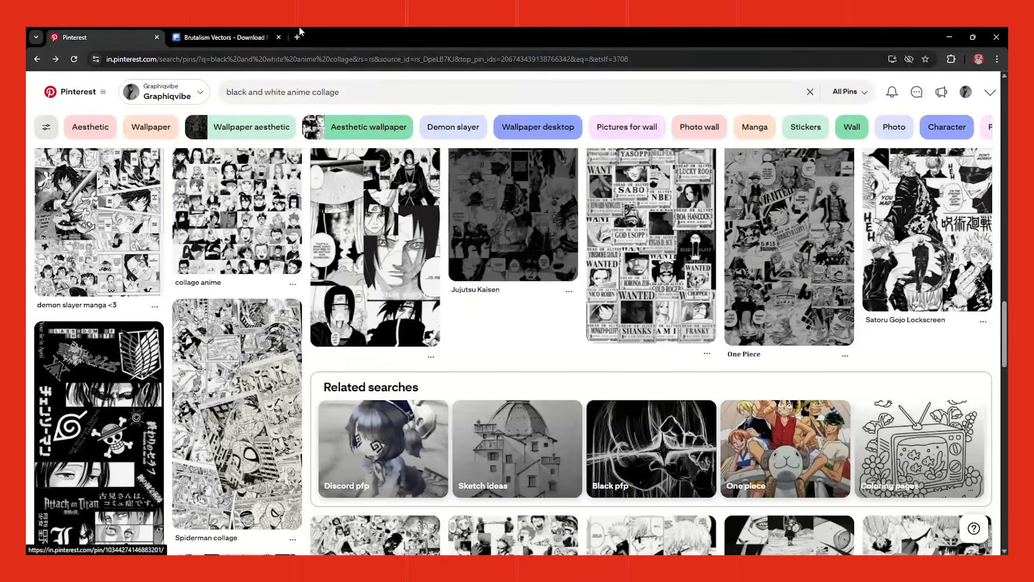
left_click(226, 37)
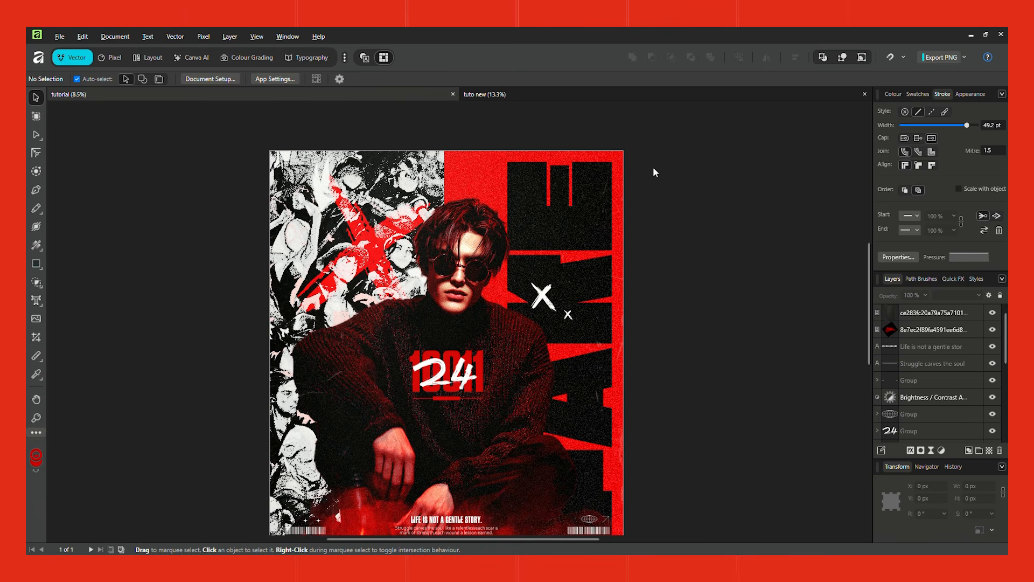
Select the Screen-blended texture image covering the finished poster and examine its overlay
left_click(561, 397)
scroll(561, 399, "up", 1)
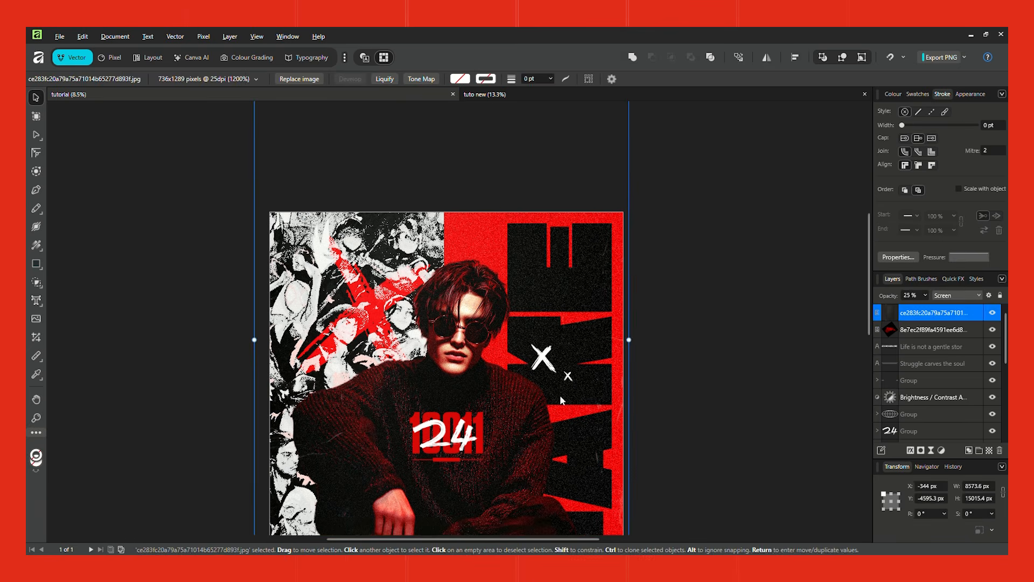
scroll(560, 397, "up", 4)
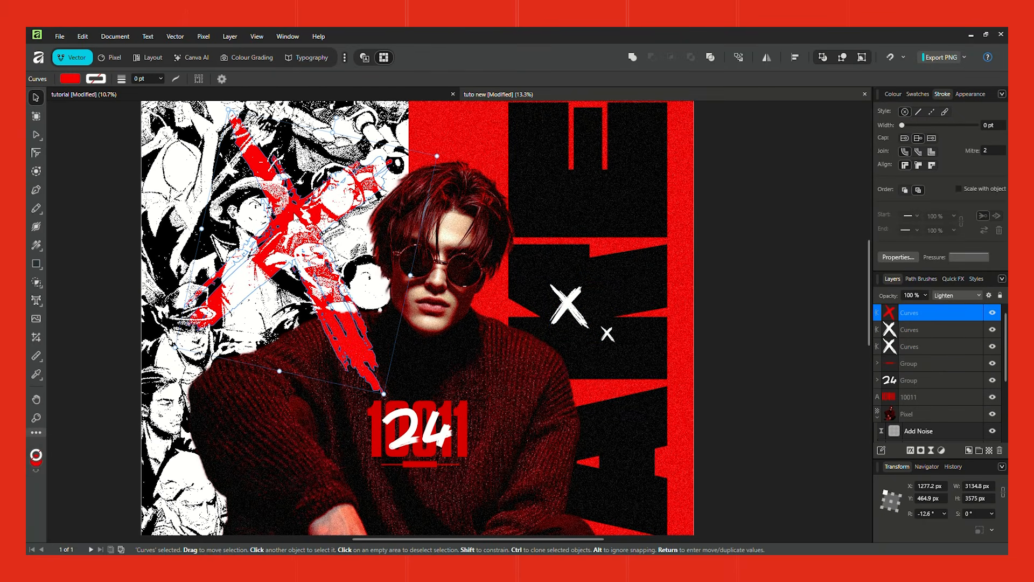
Send the red brushed X over the anime collage one level back in the layer order
key("ctrl+bracketleft")
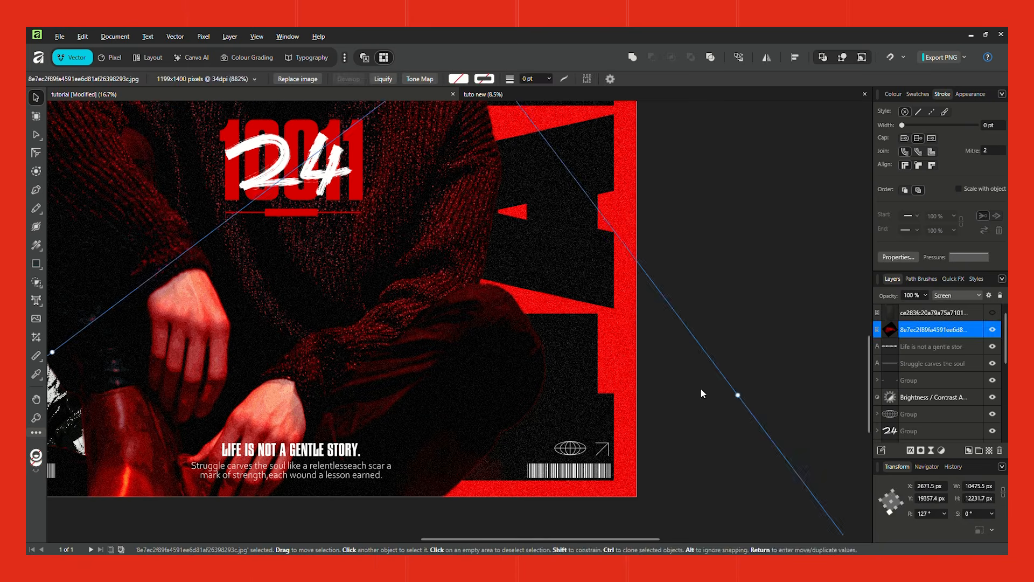
left_click(705, 393)
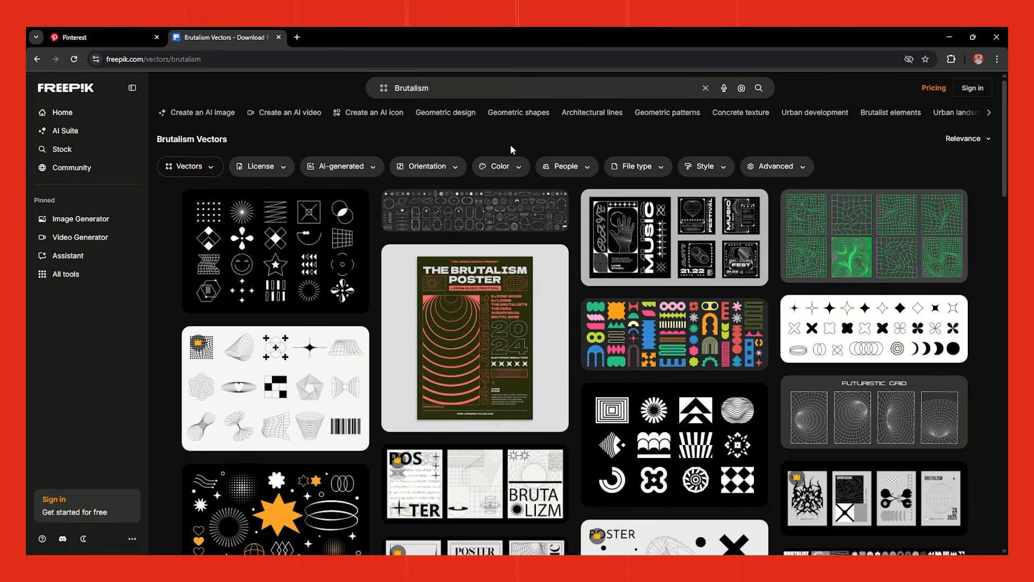
Browse the Freepik Brutalism vectors for poster elements and return to the poster project
scroll(510, 144, "down", 6)
scroll(755, 414, "down", 3)
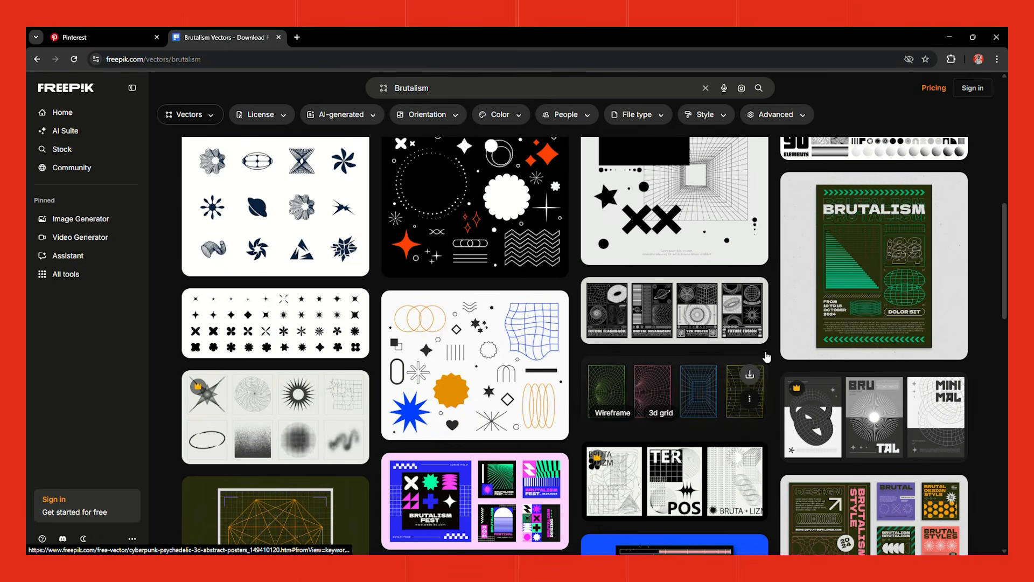
left_click(948, 38)
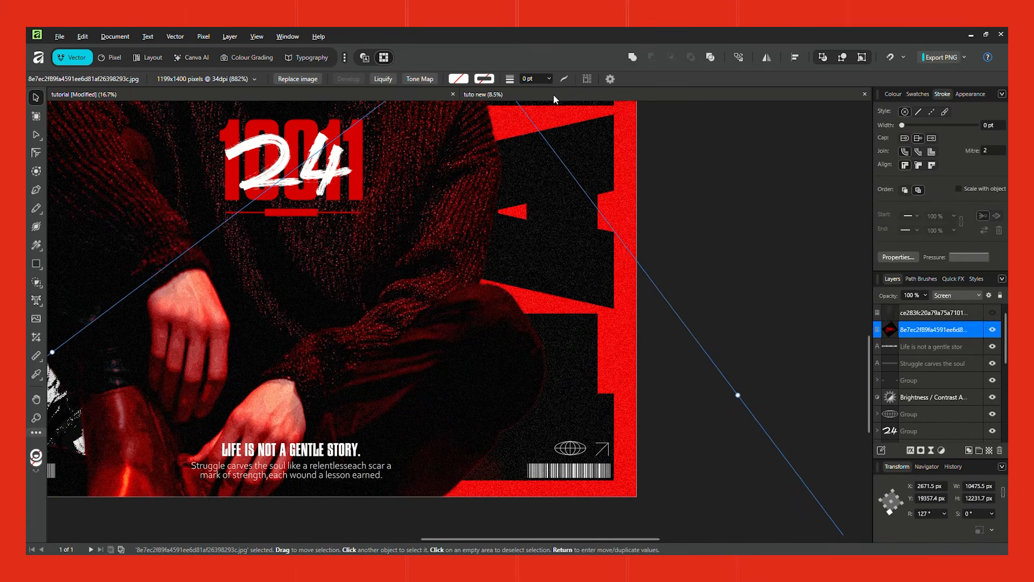
Open 173463049_10492562.svg from Downloads and try its crossed-ellipses icon on the tuto new poster
left_click(577, 100)
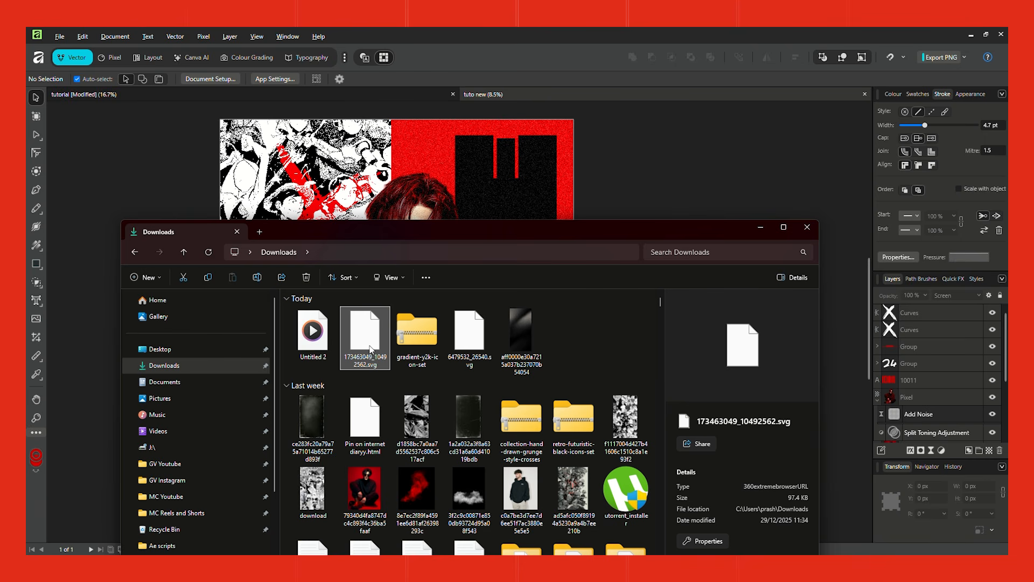
left_click_drag(637, 99, 637, 97)
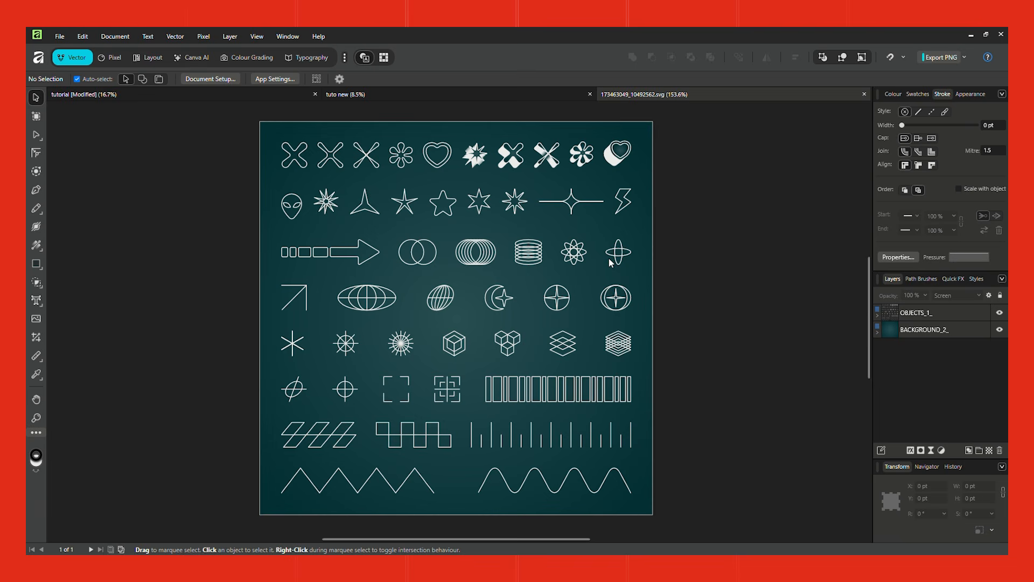
left_click(622, 259)
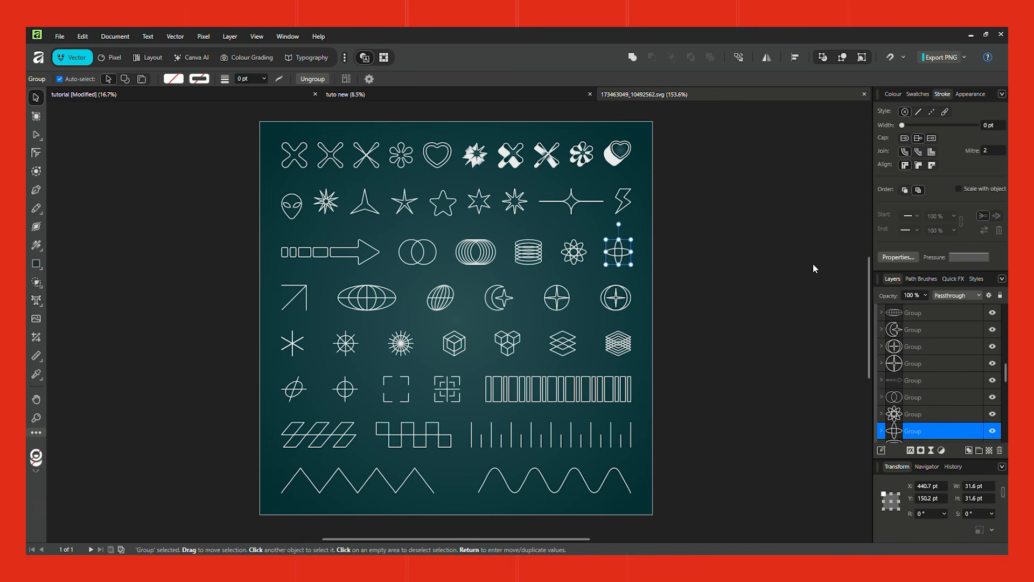
left_click(368, 97)
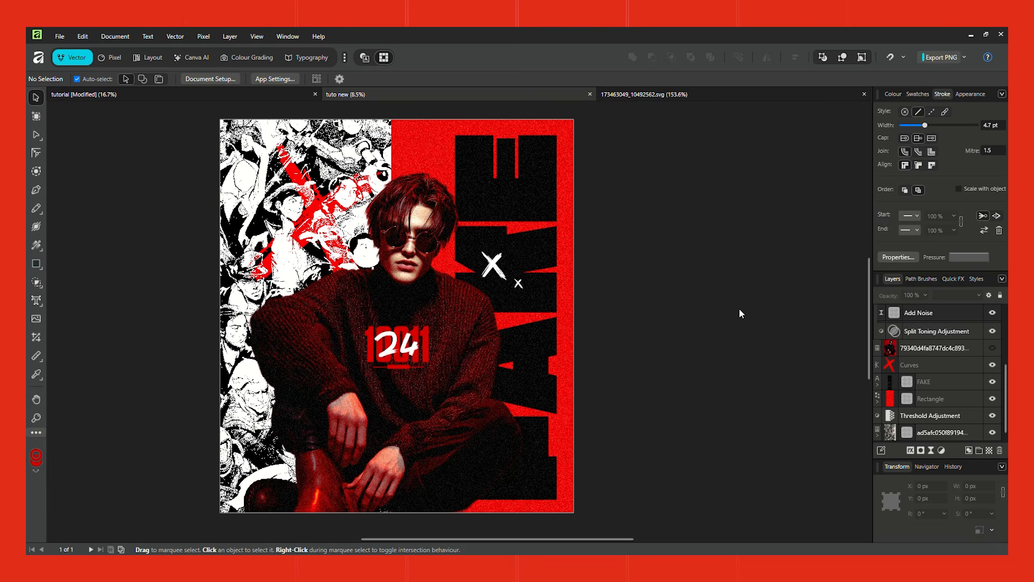
key("ctrl+v")
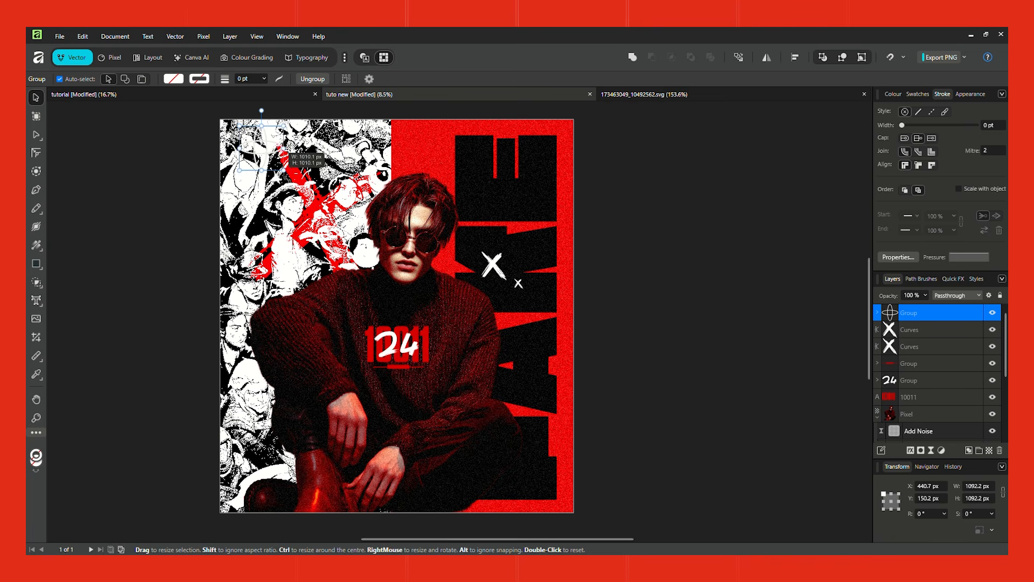
left_click_drag(267, 153, 527, 429)
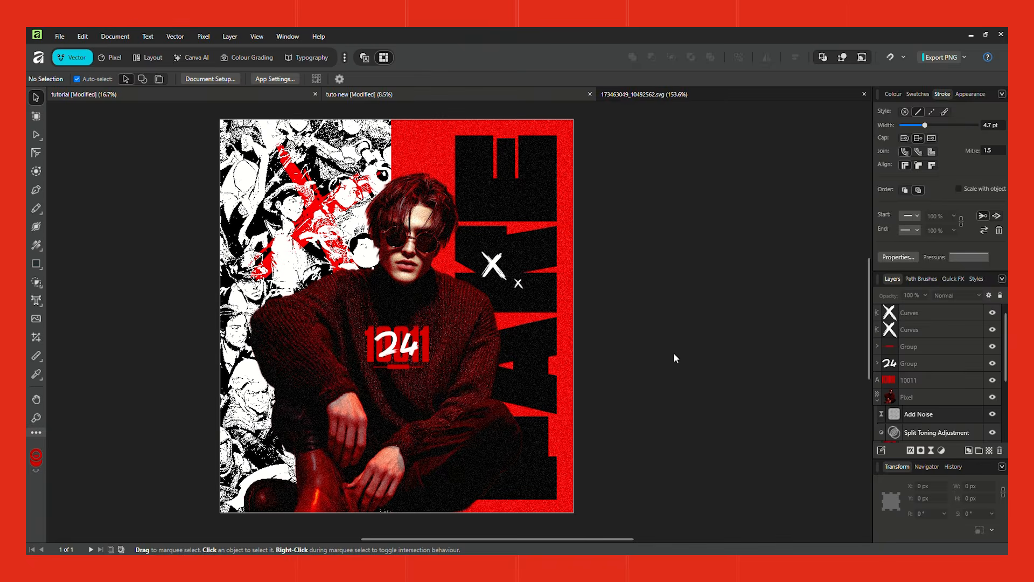
Copy the group of barcodes, globe, arrow and sparkles from the tutorial poster to the bottom of the tuto new poster
scroll(674, 352, "up", 3)
scroll(603, 419, "up", 4)
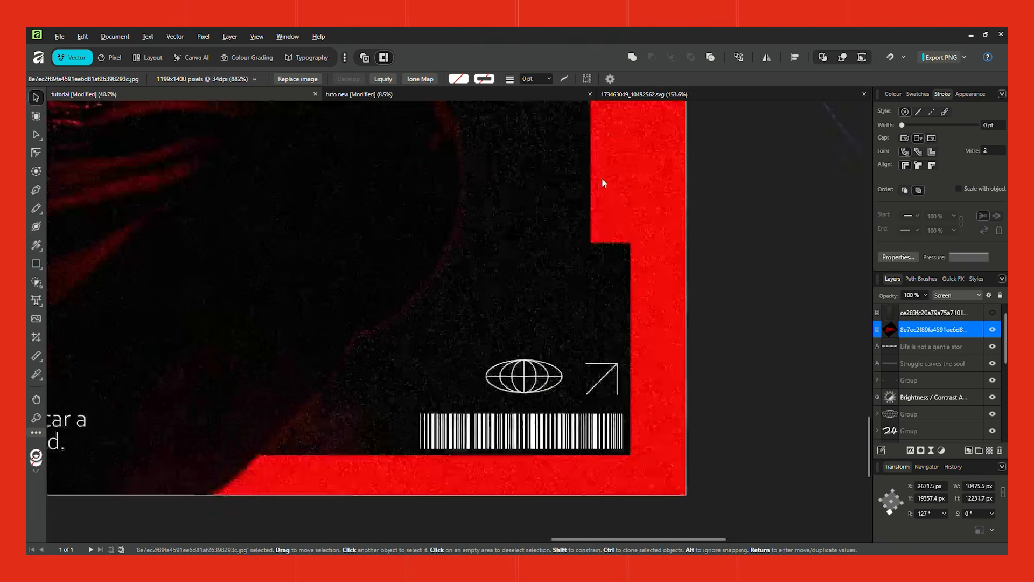
left_click_drag(603, 177, 610, 485)
left_click_drag(603, 198, 282, 427)
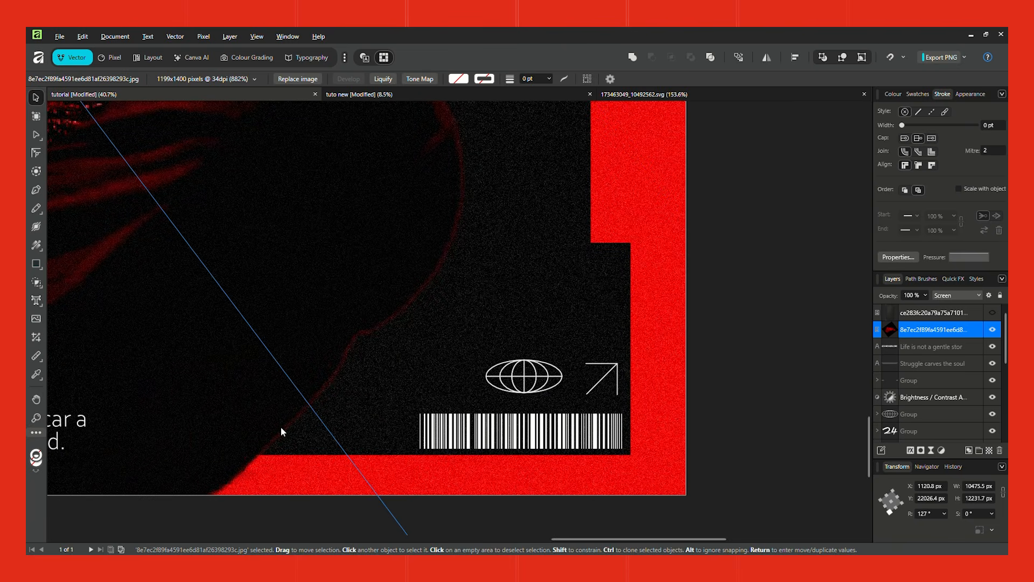
left_click(539, 378)
scroll(566, 384, "down", 5)
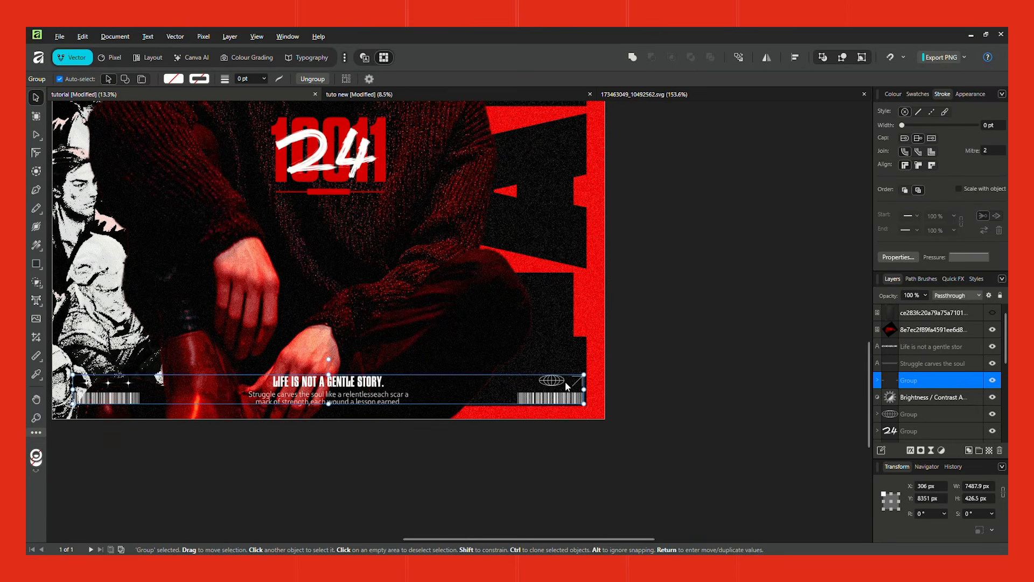
left_click(495, 96)
left_click(795, 57)
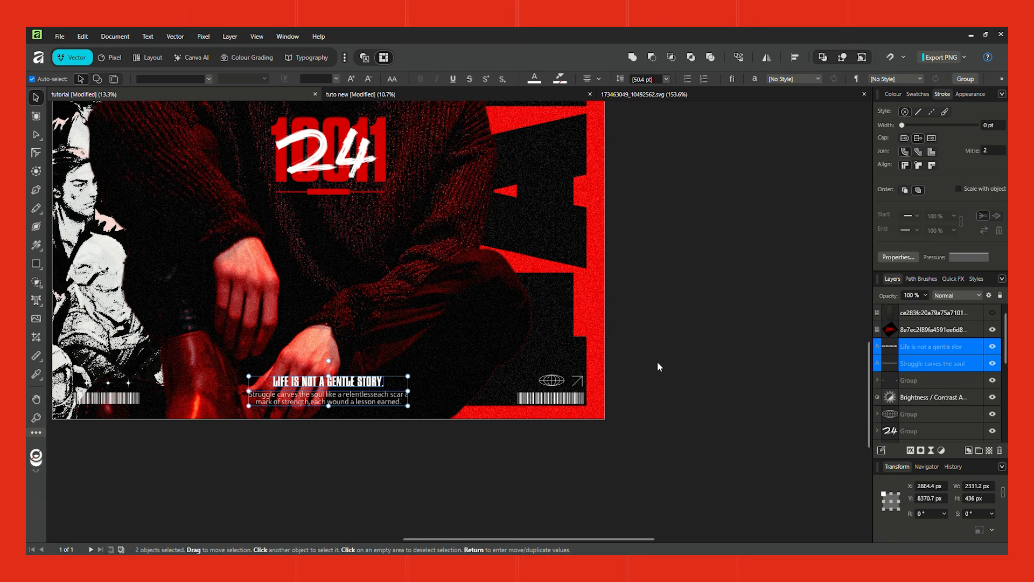
Copy the heading "Life is not a gentle story." and its body text from the tutorial poster into the tuto new poster
left_click(447, 97)
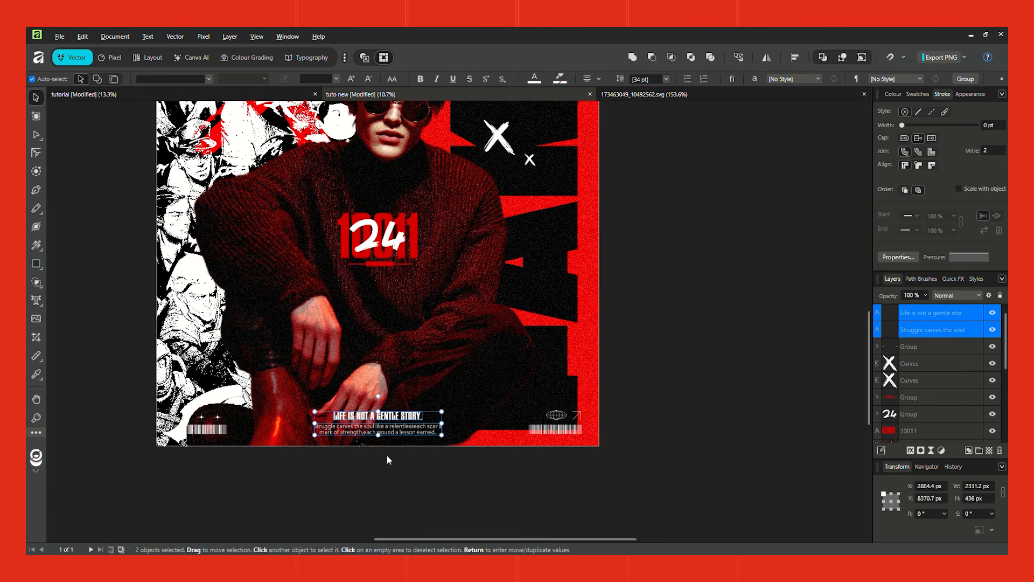
scroll(386, 454, "up", 3)
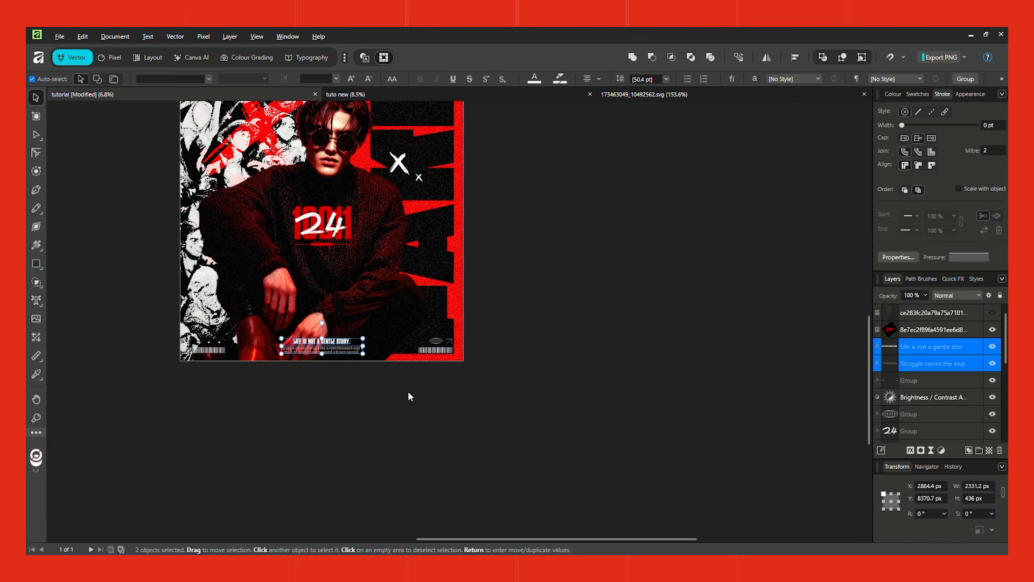
Check the smoke overlay in the tutorial poster and place the red smoke image 8e7ec2f89fa4591ee6d81af26398293c.jpg from Downloads into tuto new
left_click(409, 390)
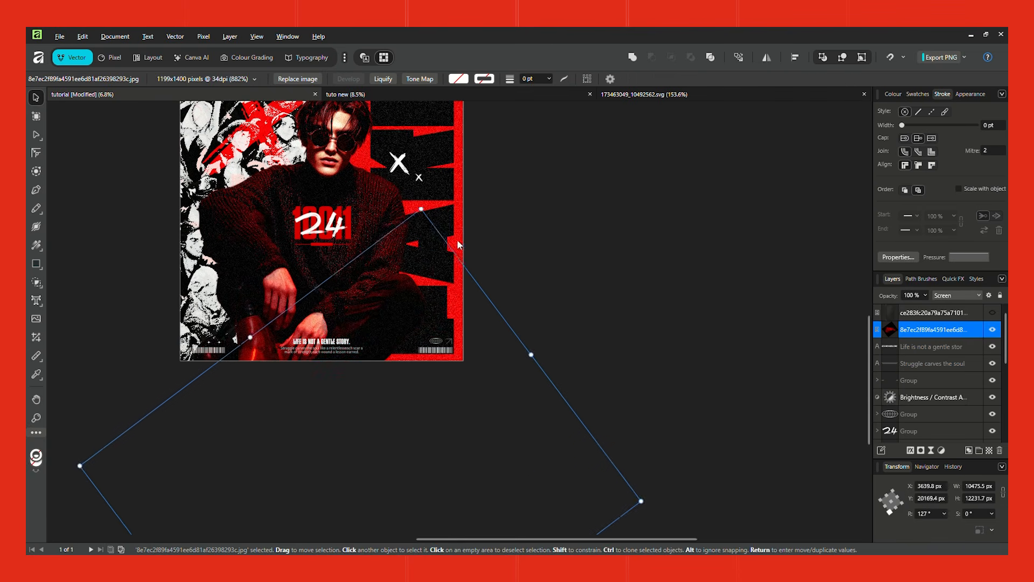
left_click_drag(439, 140, 409, 163)
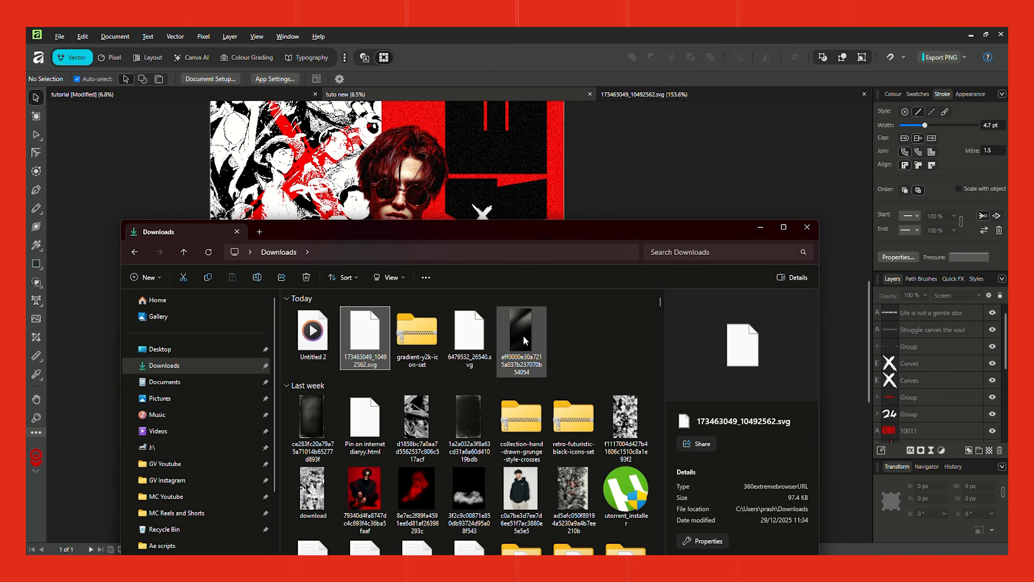
left_click_drag(464, 232, 449, 167)
left_click(402, 419)
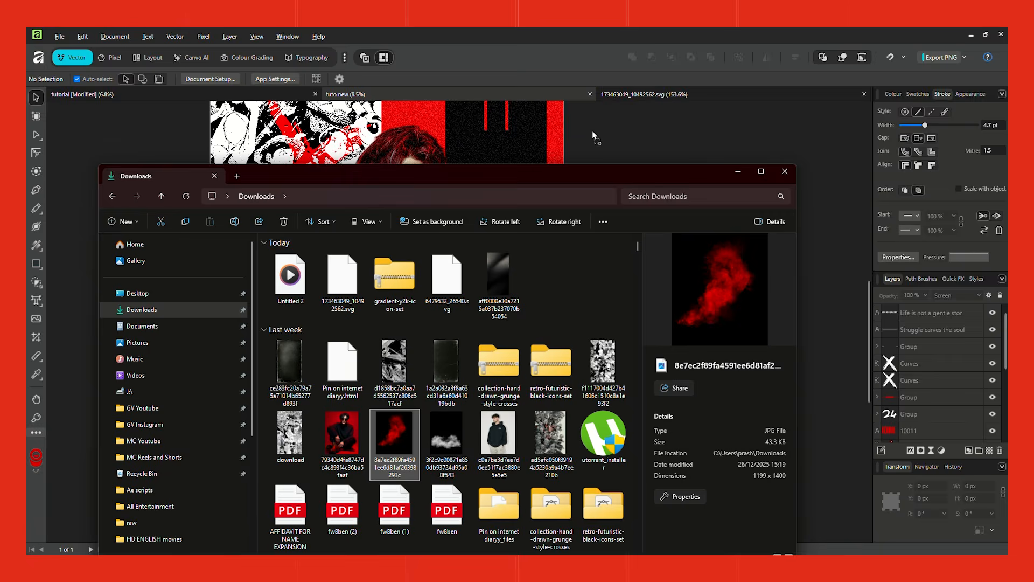
left_click_drag(592, 130, 592, 130)
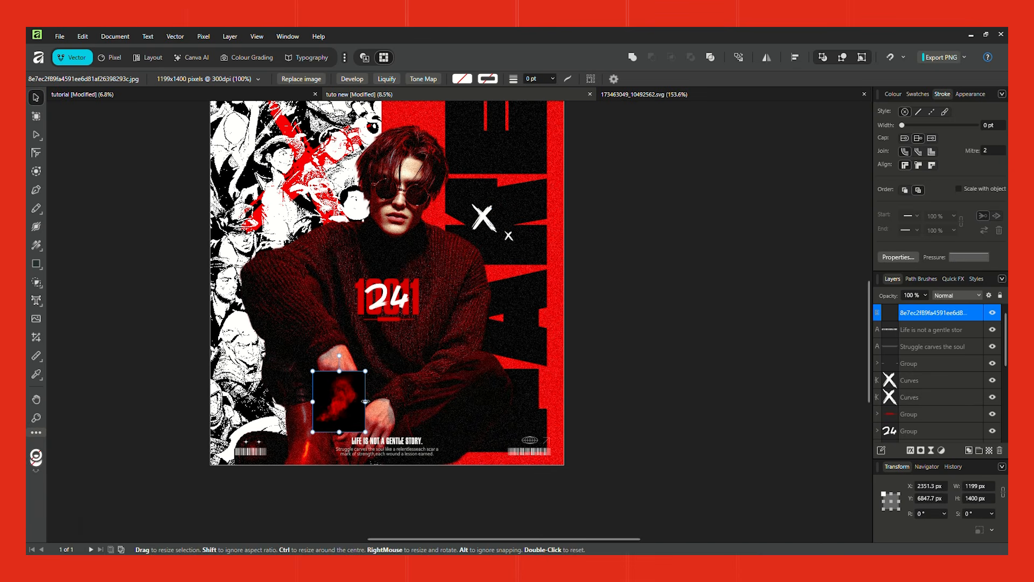
Enlarge the red smoke image to about 12543 × 14645 px and move it over the poster's bottom area
left_click_drag(366, 401, 860, 286)
left_click_drag(757, 322, 529, 545)
left_click_drag(530, 364, 528, 418)
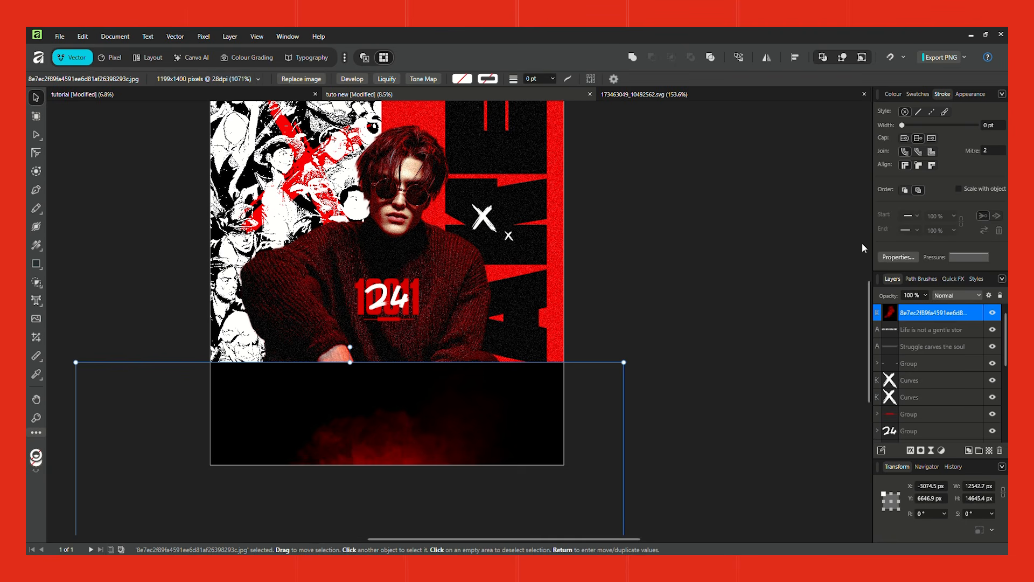
Set the red smoke image's blend mode to Screen and reposition it over the poster's lower-right corner
left_click(970, 297)
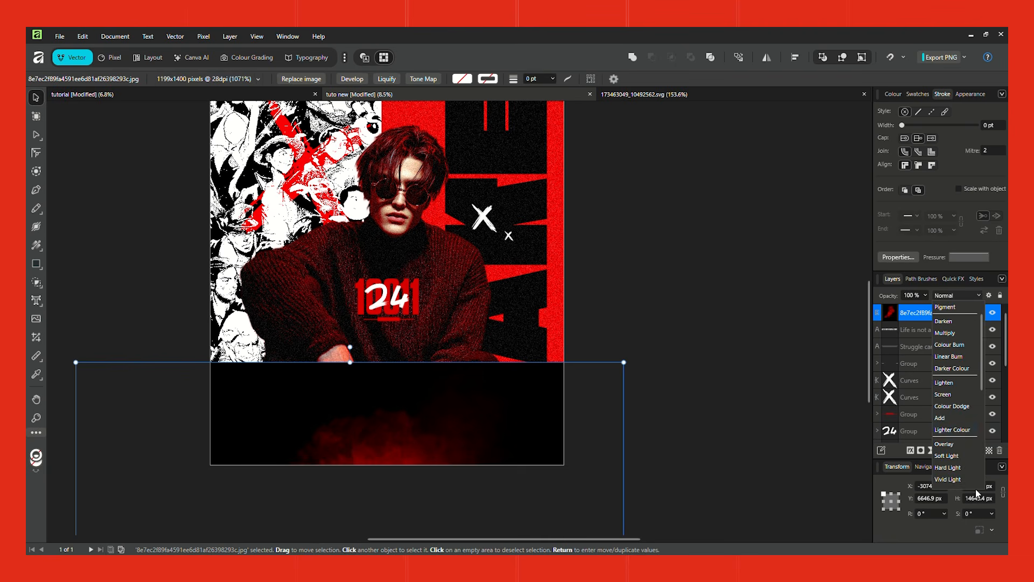
left_click(949, 398)
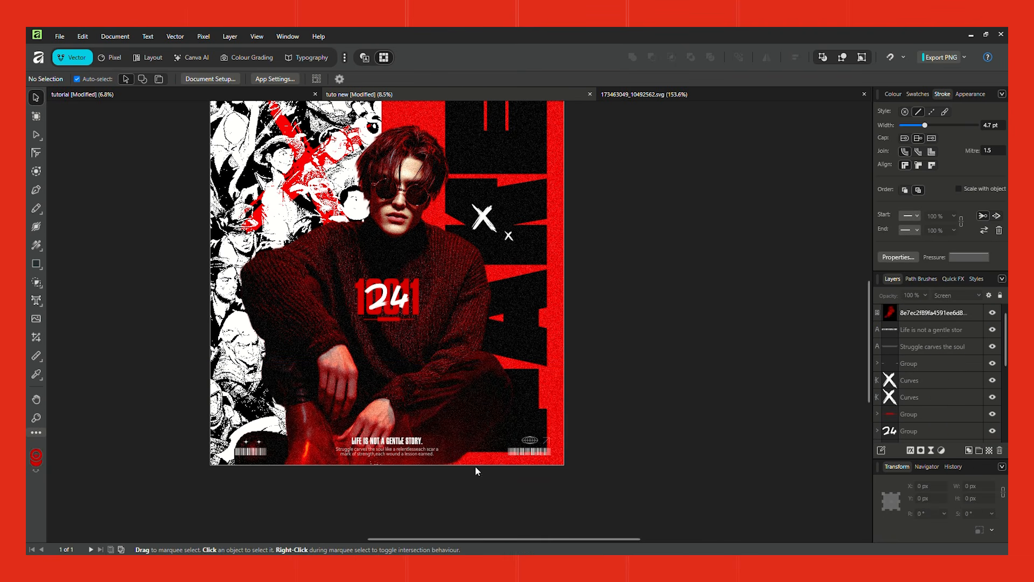
left_click_drag(460, 468, 509, 417)
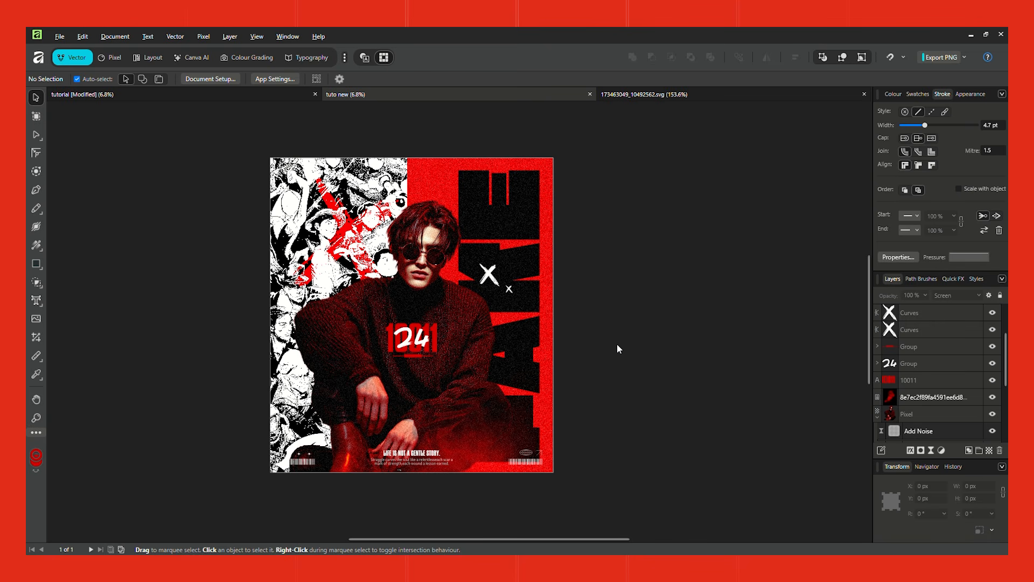
Switch to Pinterest and look through the poster overlay textures, including the rough damaged grunge paper pin
scroll(978, 381, "up", 2)
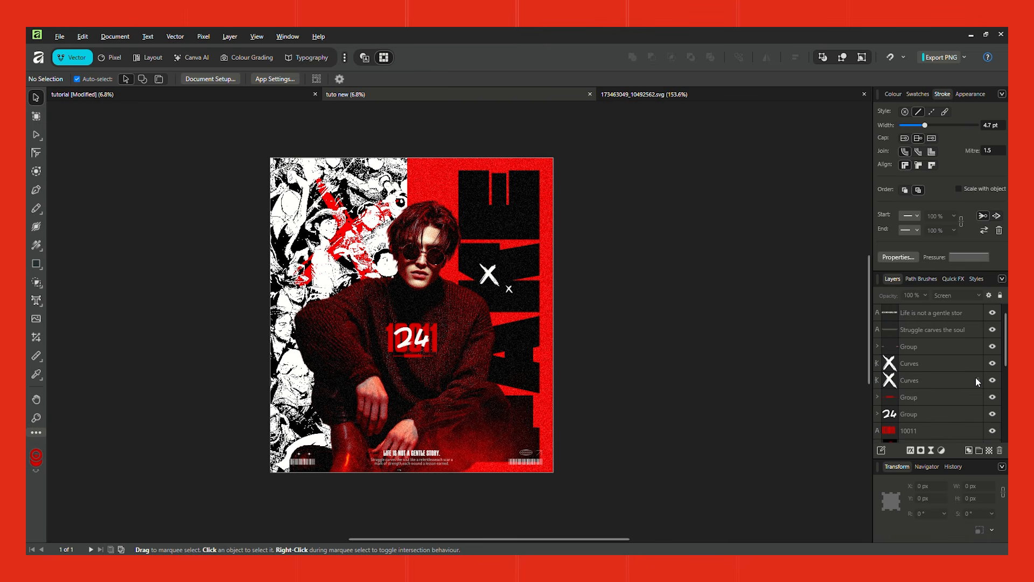
left_click(695, 96)
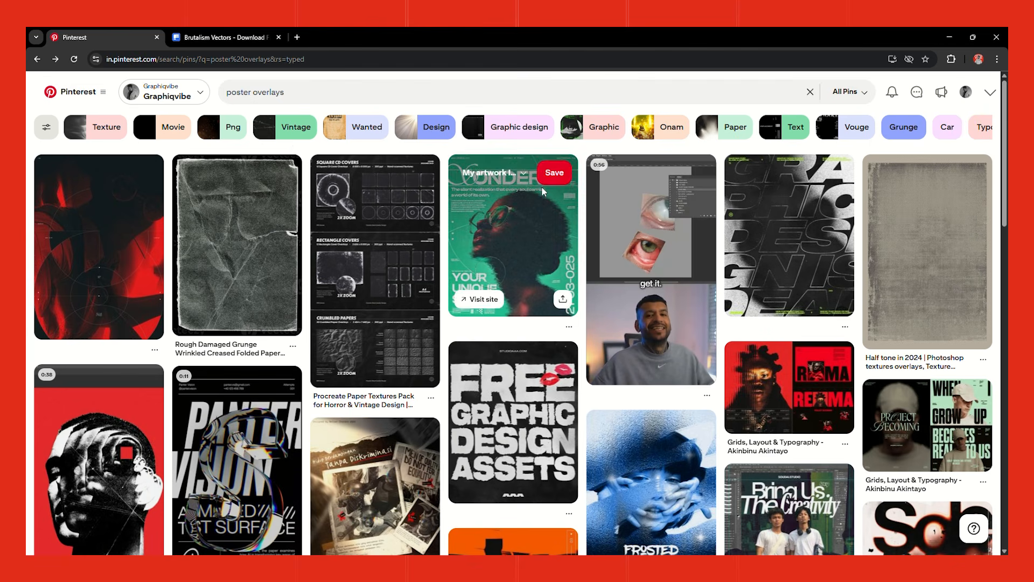
left_click(245, 254)
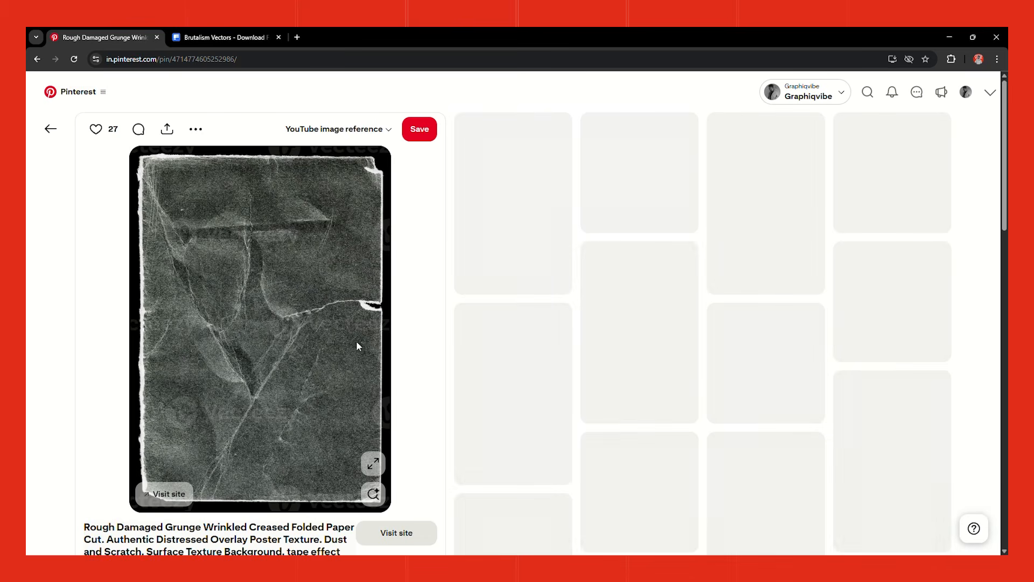
scroll(357, 340, "down", 2)
scroll(674, 277, "down", 5)
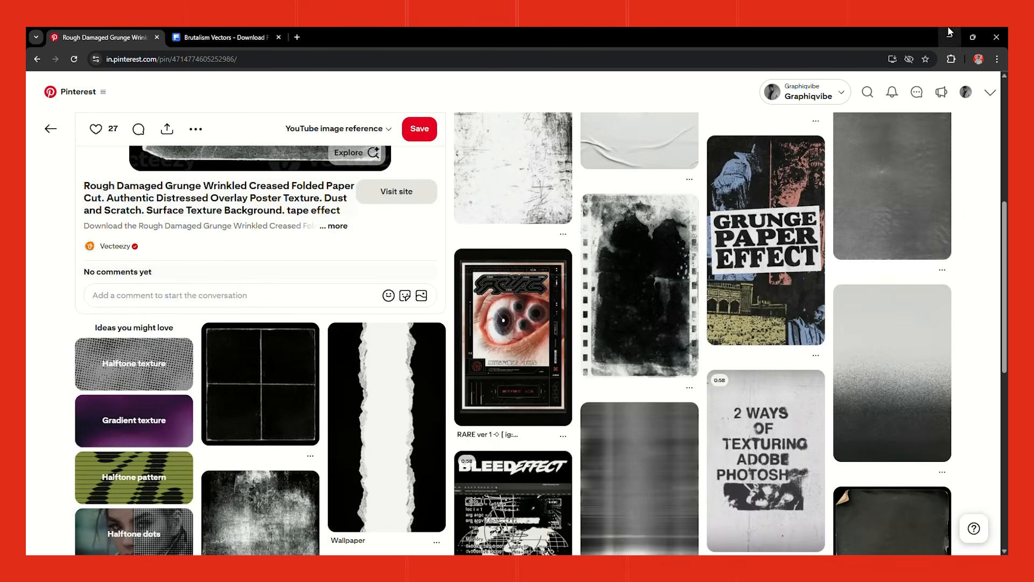
left_click(950, 34)
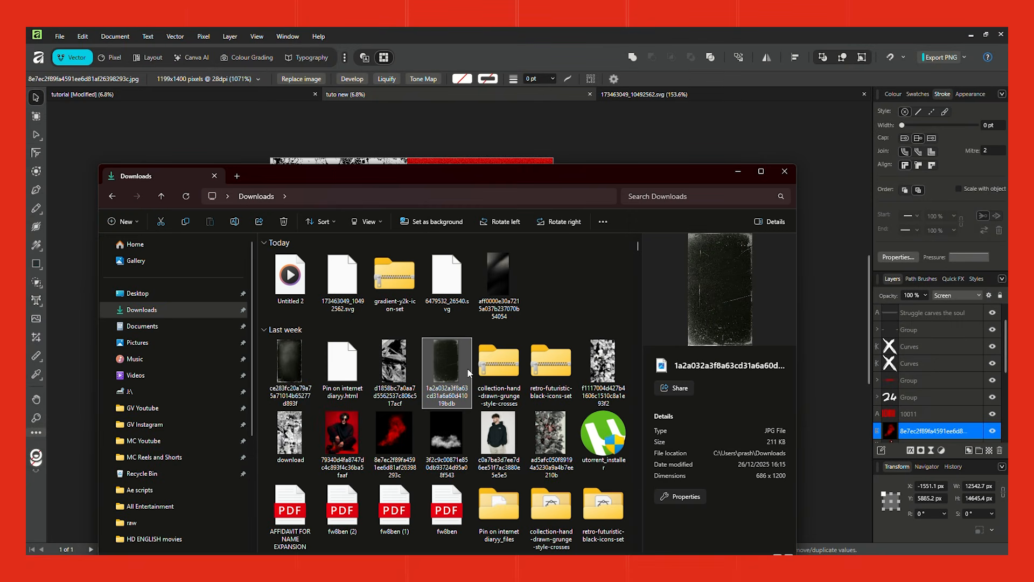
Place the scratched texture ce283fc20a79a75a71014b65277d893f.jpg from Downloads and scale it to about 9149 × 16023 px, covering the whole poster
left_click(297, 372)
left_click_drag(303, 380, 725, 139)
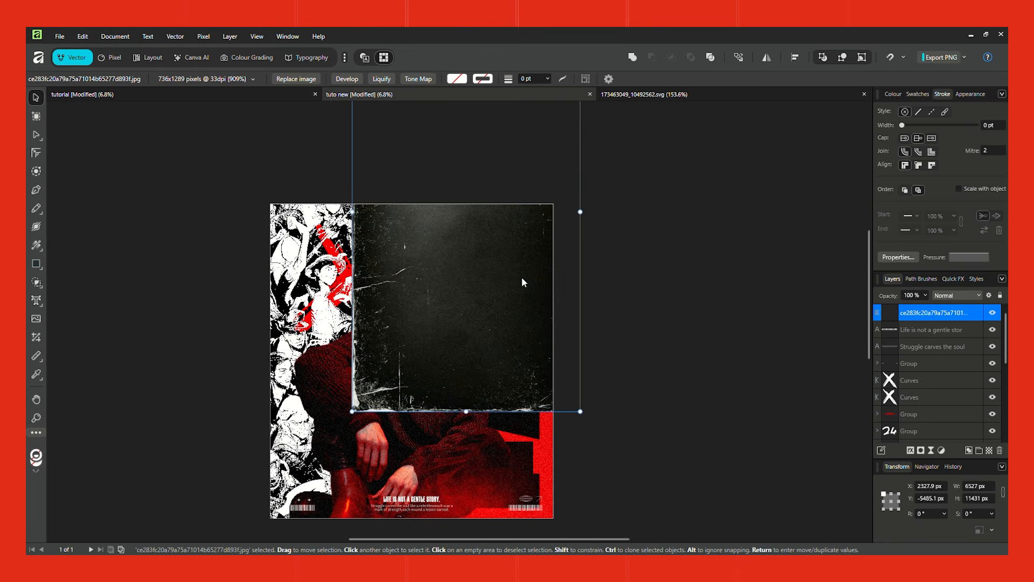
left_click_drag(520, 278, 418, 402)
left_click_drag(480, 340, 573, 307)
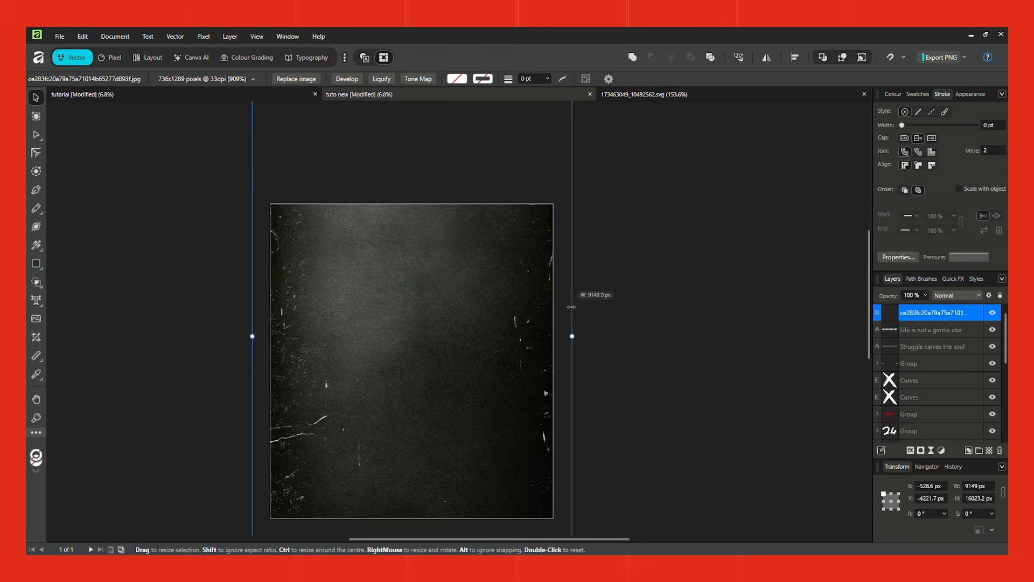
left_click_drag(482, 423, 477, 344)
key("ctrl+d")
left_click(485, 346)
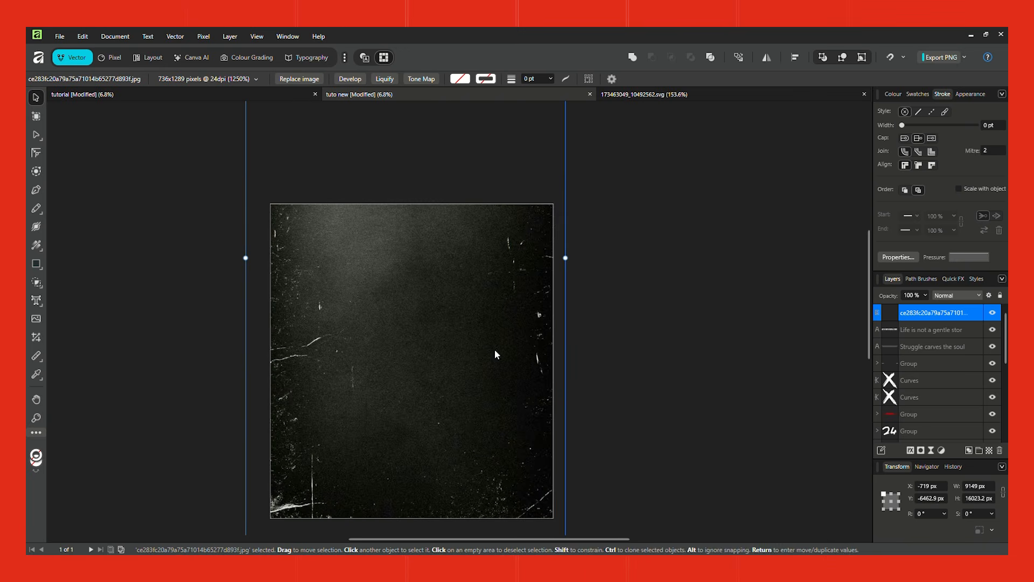
Set the scratched texture's blend mode to Screen and its opacity to 35 %
left_click(957, 294)
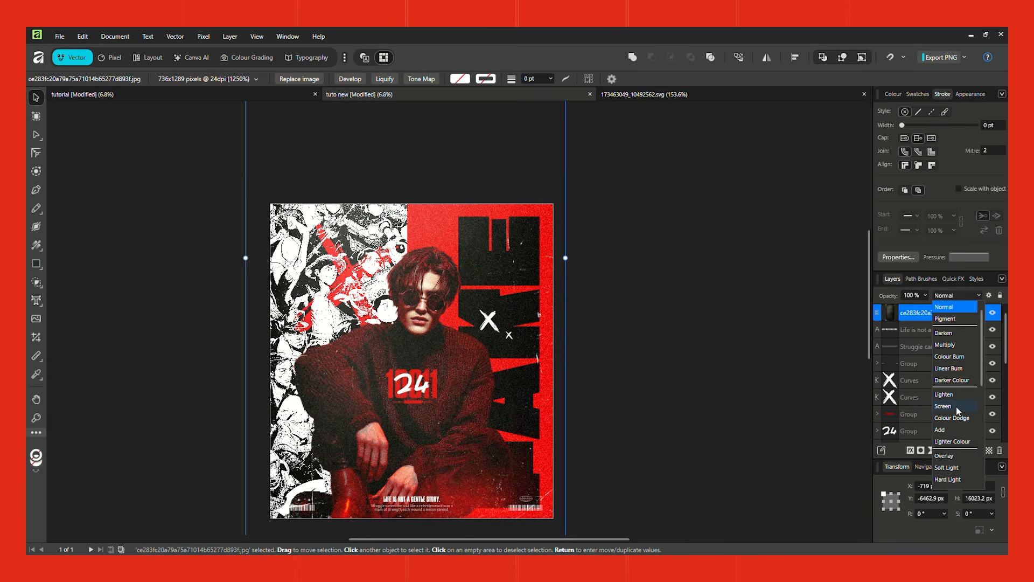
left_click(956, 406)
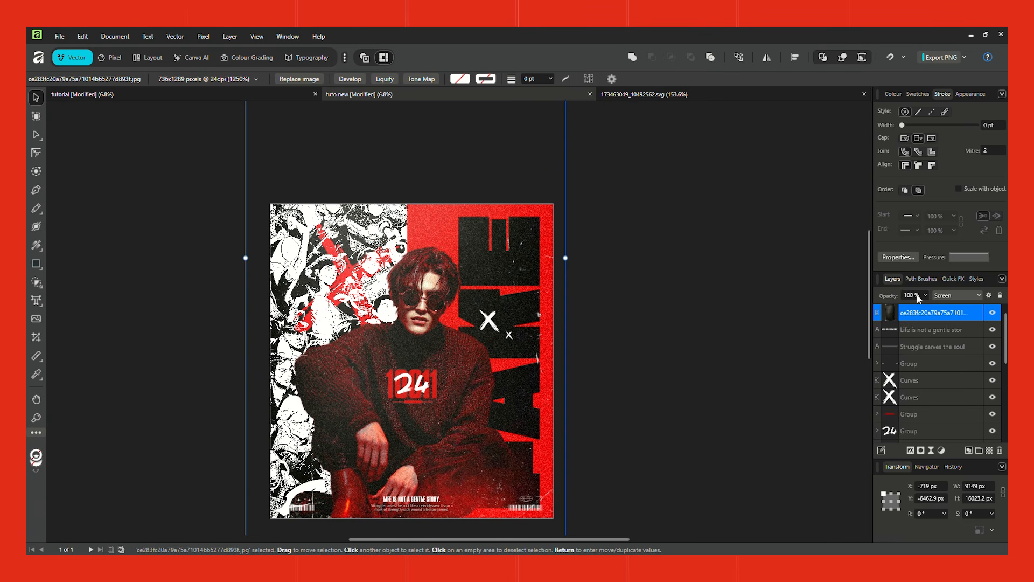
left_click(925, 295)
left_click_drag(922, 308, 882, 309)
left_click(733, 279)
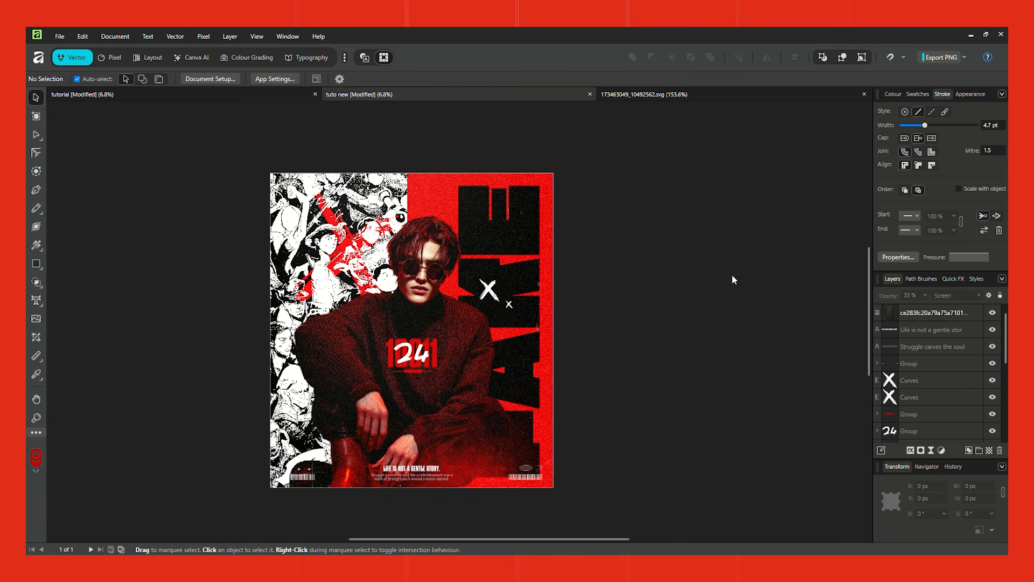
Bring up the export settings for the tuto new poster with PNG at 8100 × 9000 px
left_click(479, 306)
left_click(60, 37)
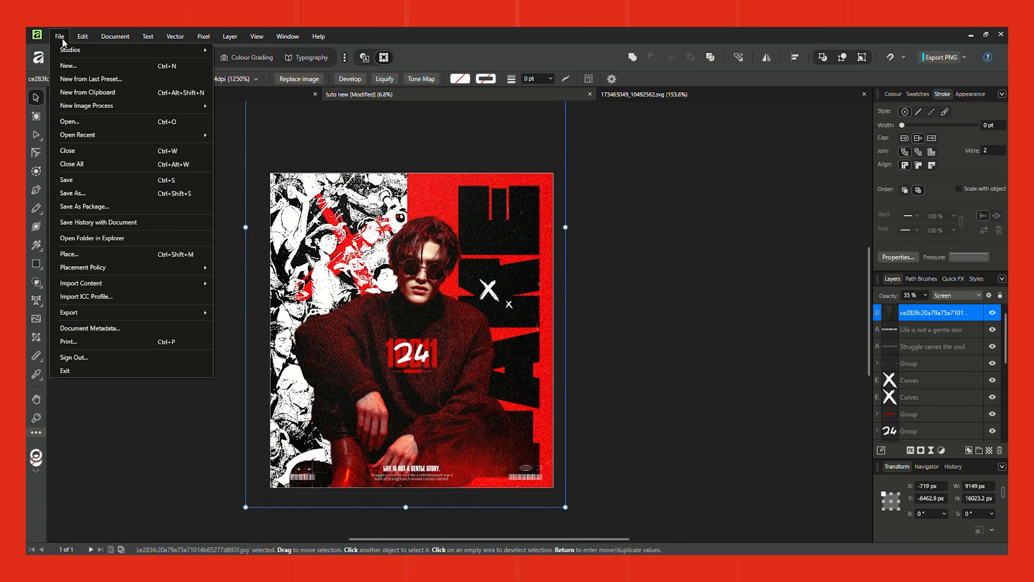
mouse_move(115, 313)
left_click(301, 316)
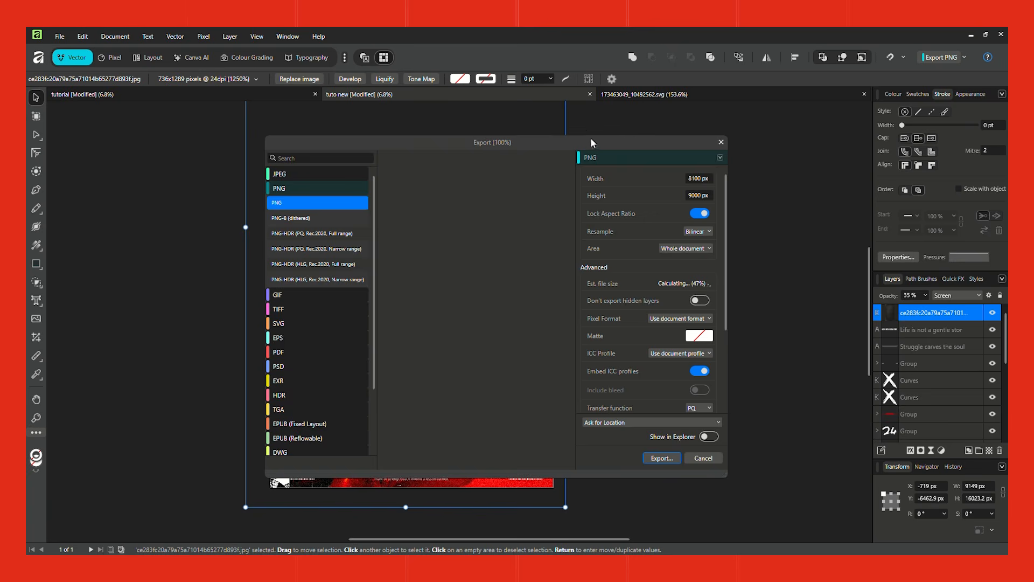
left_click_drag(580, 141, 568, 142)
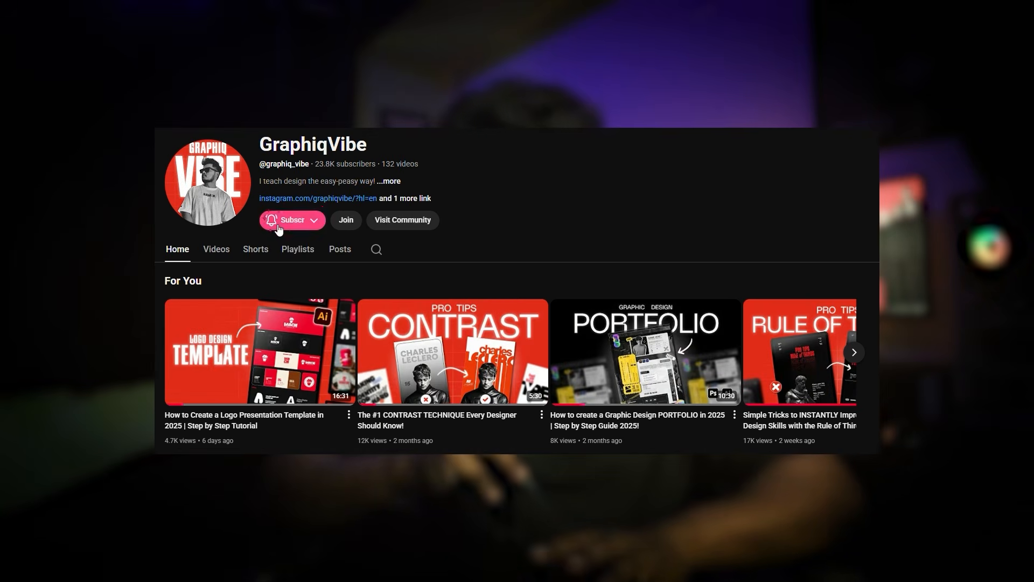
left_click(280, 221)
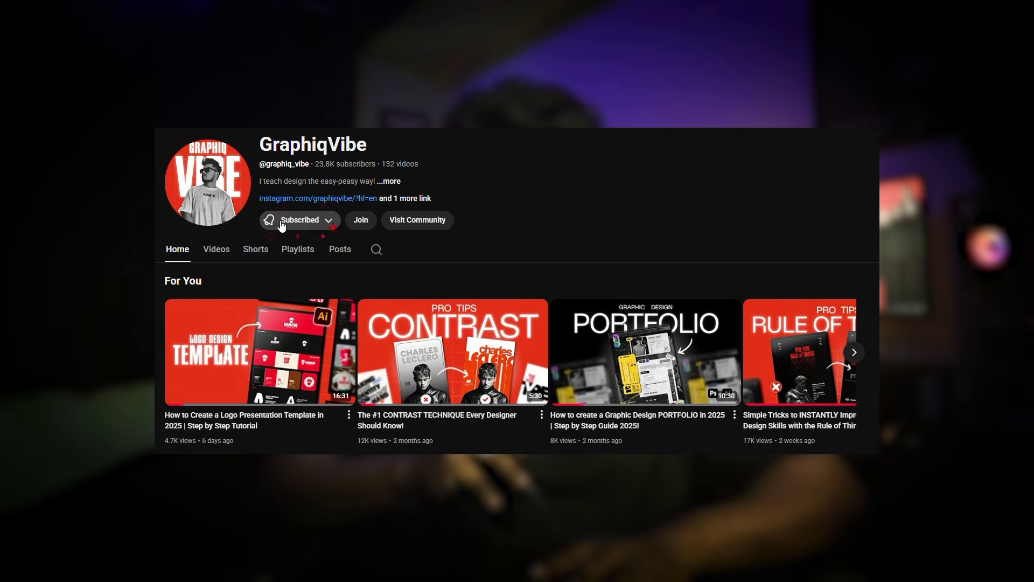